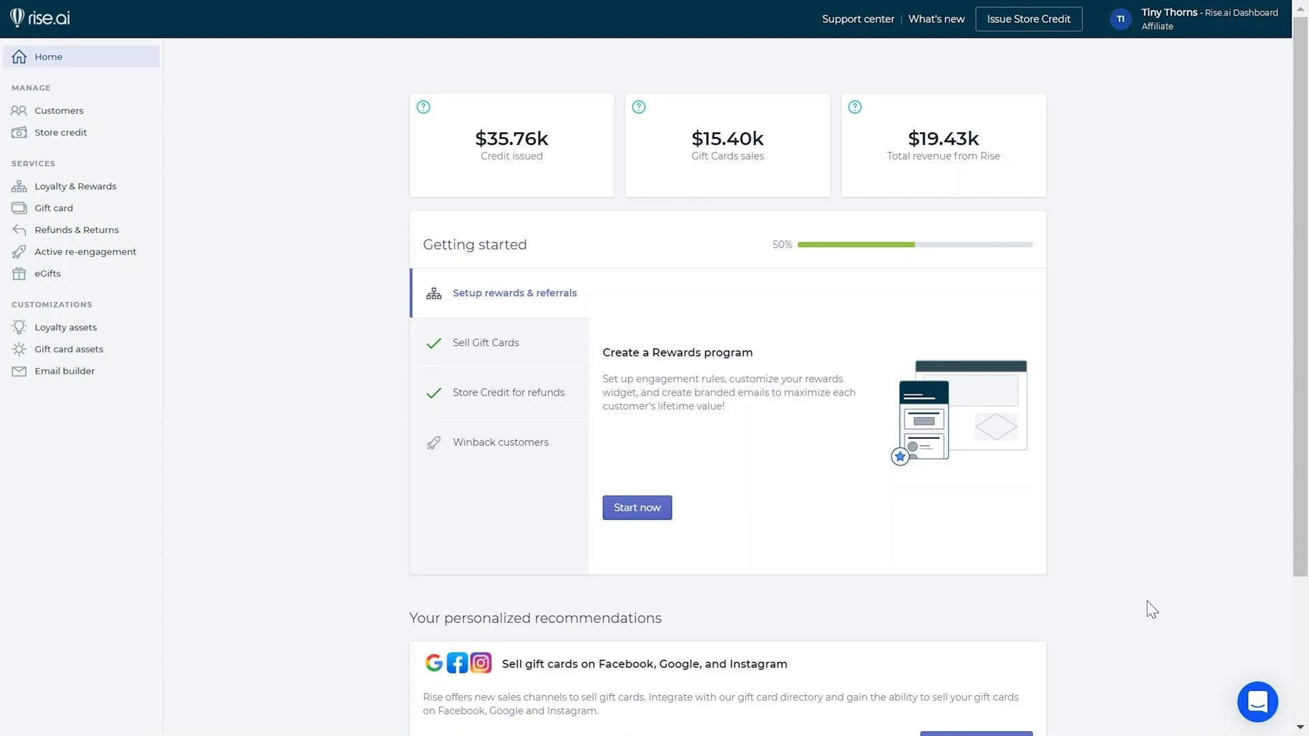
Open the Loyalty & Rewards section from the left sidebar
click(152, 193)
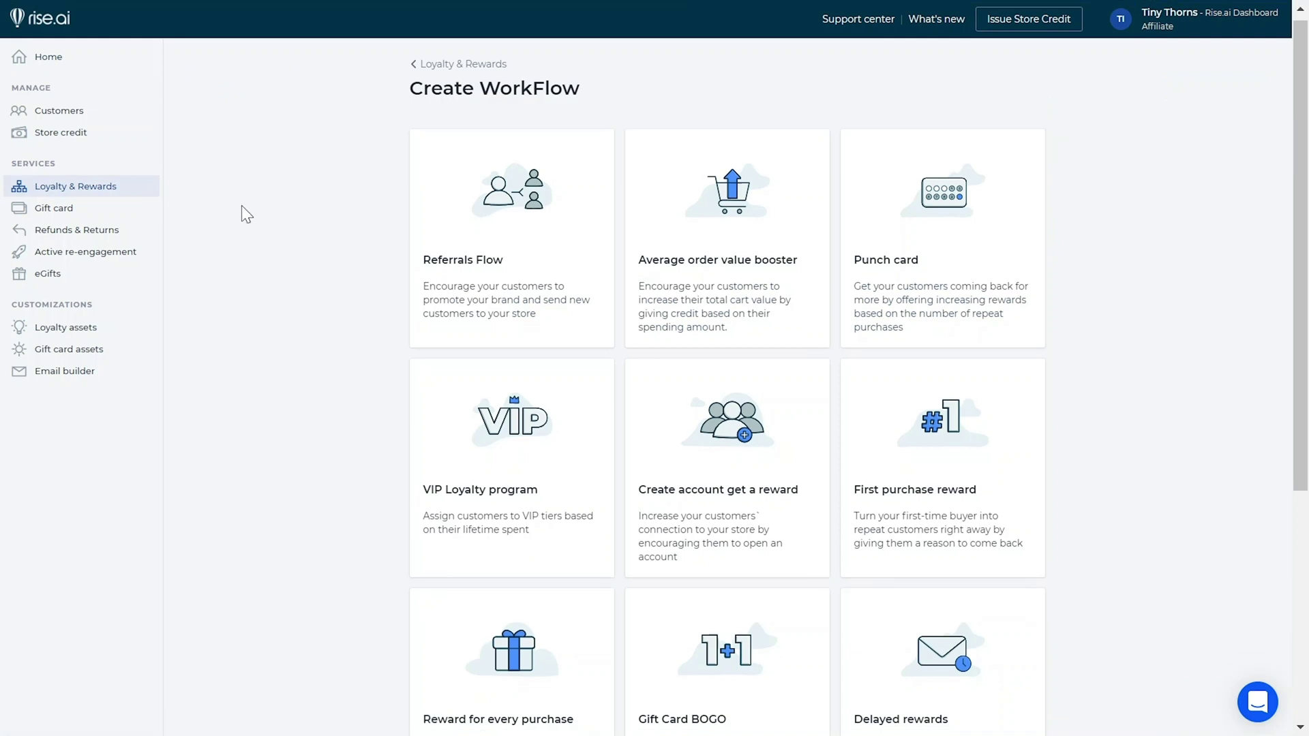
Browse the workflow templates and start a custom workflow with Create your own
scroll(242, 206, down, 2)
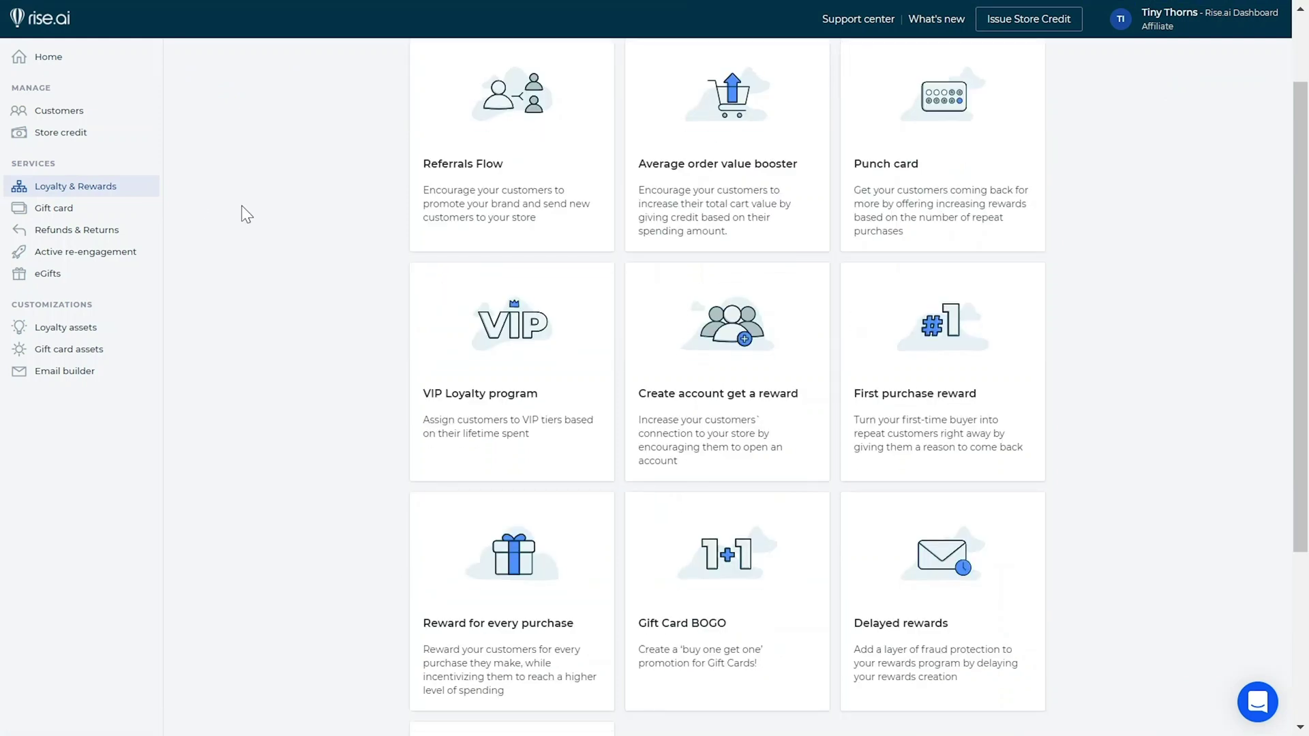
scroll(241, 206, up, 2)
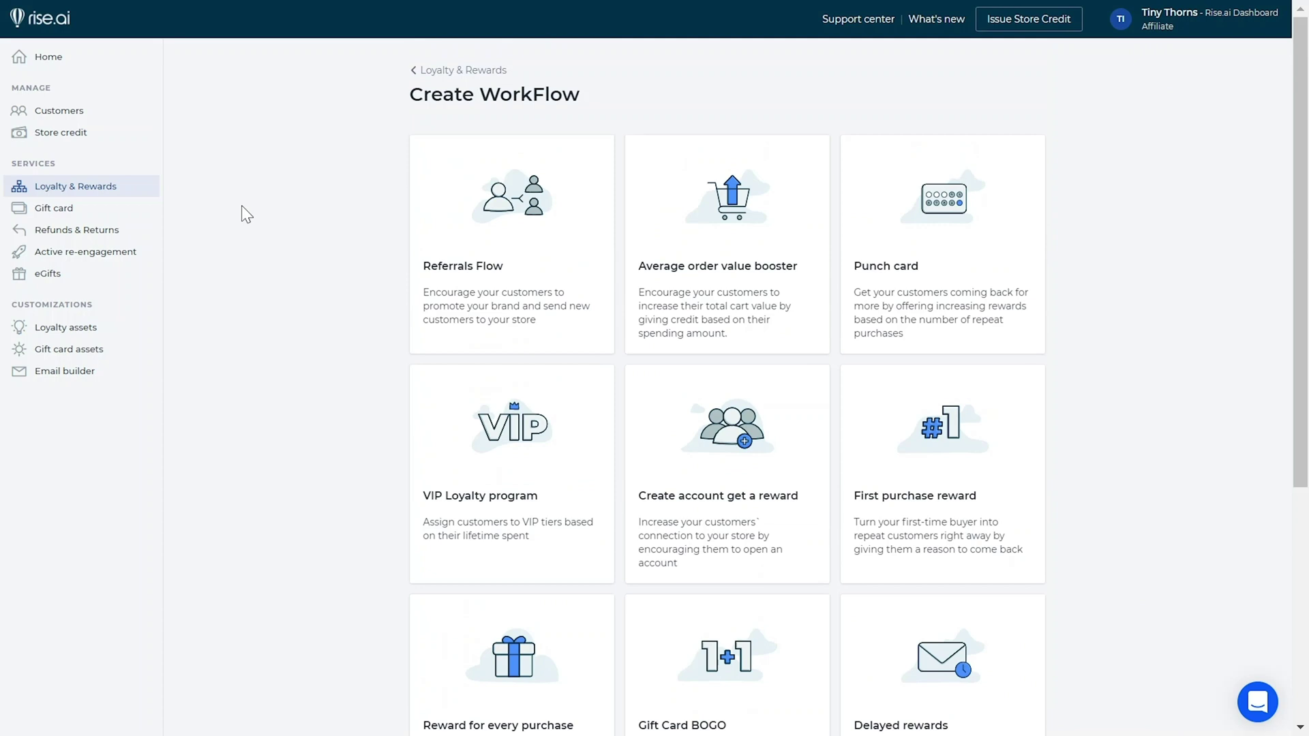
scroll(241, 205, down, 5)
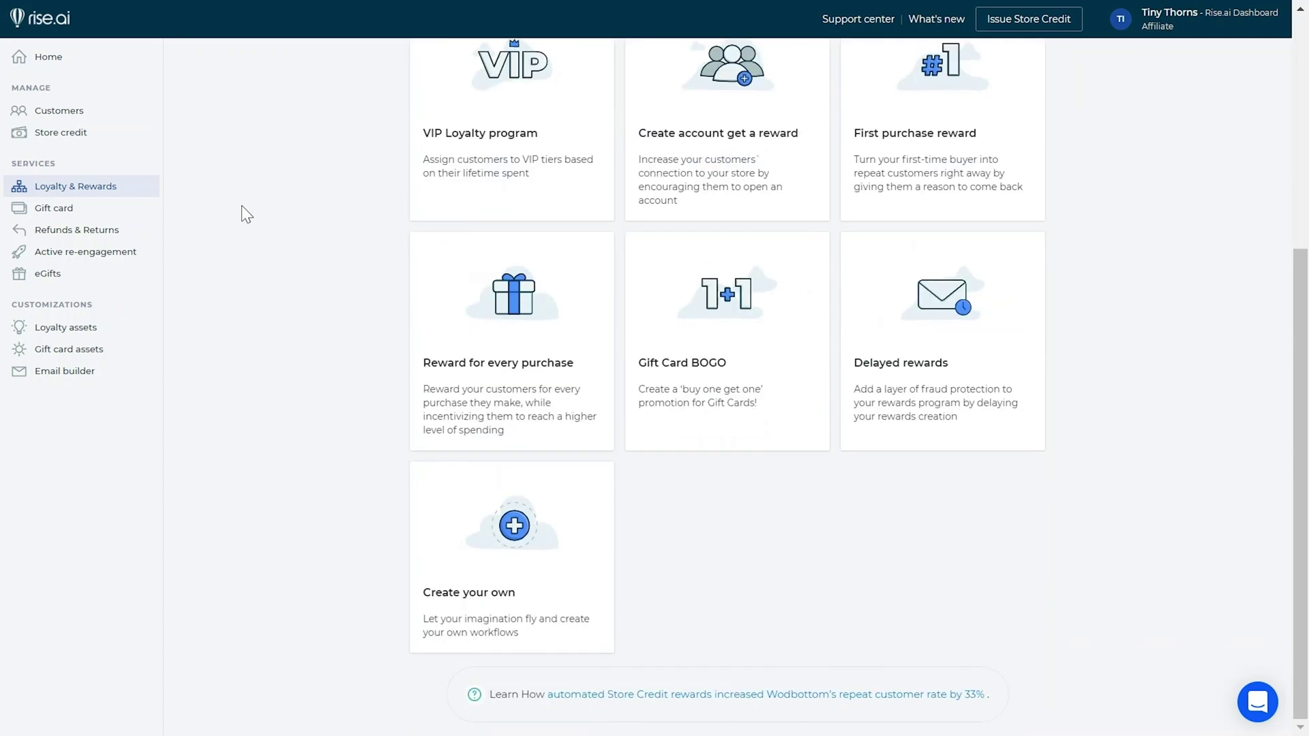
click(441, 533)
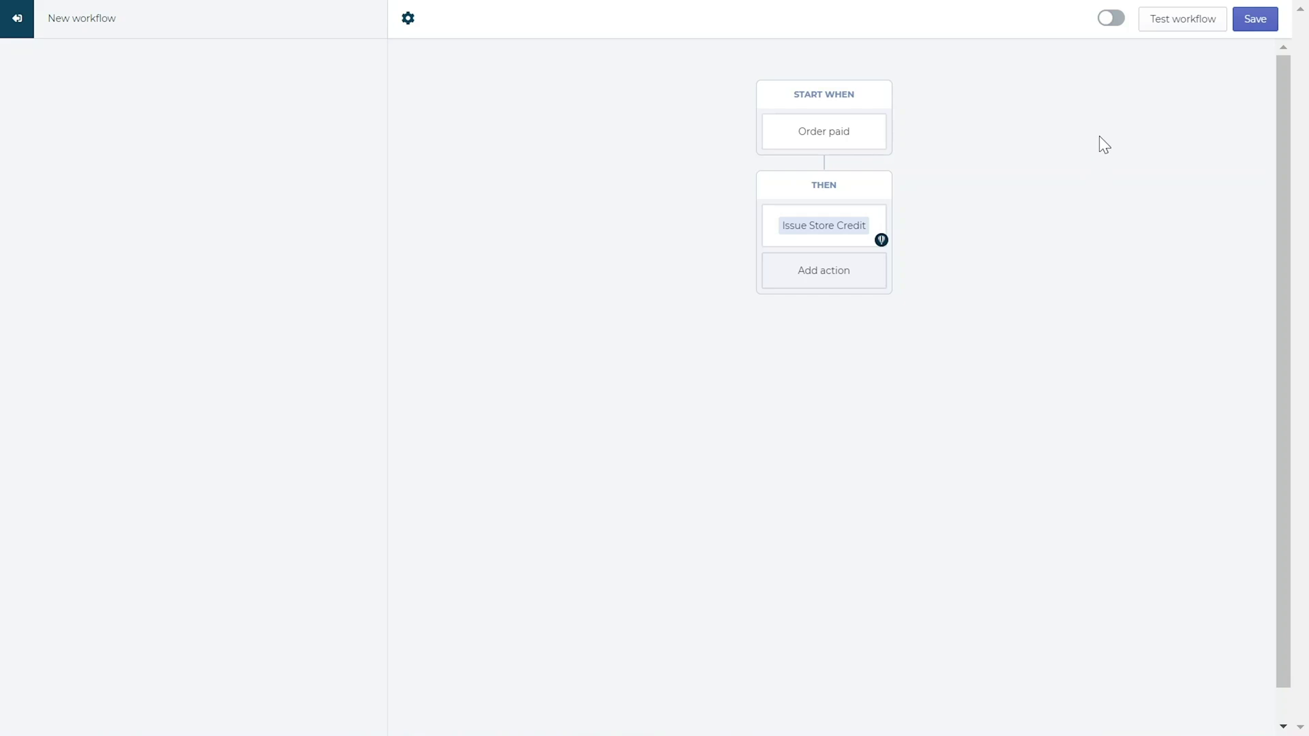
Run an end-to-end workflow test, replacing the preview email with a new address
click(1167, 32)
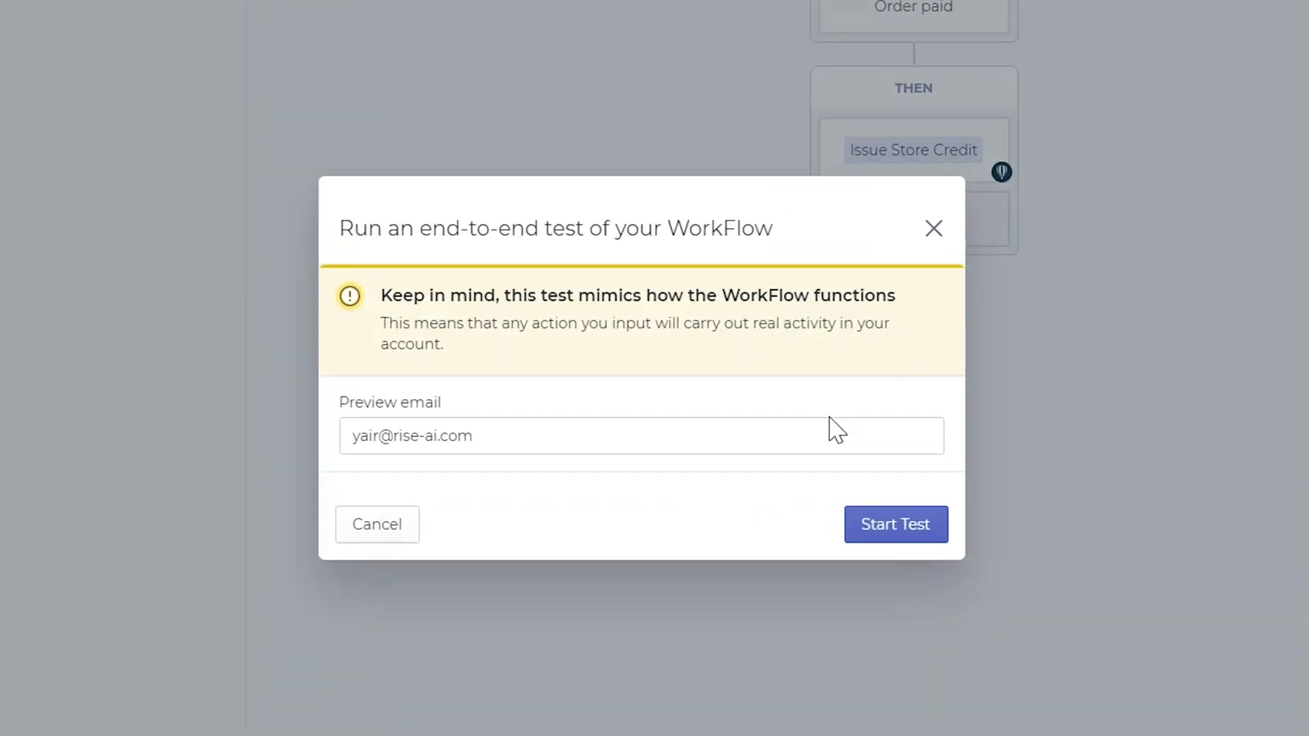
triple_click(826, 434)
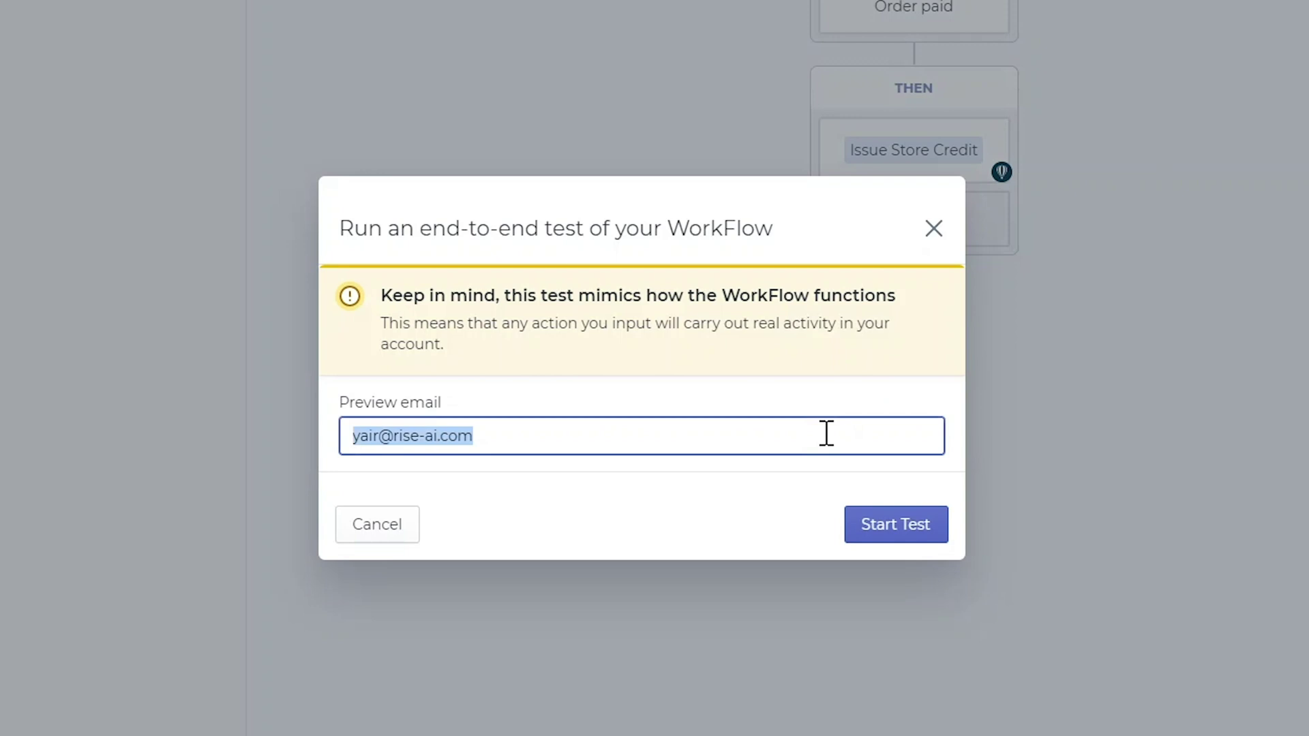
click(888, 536)
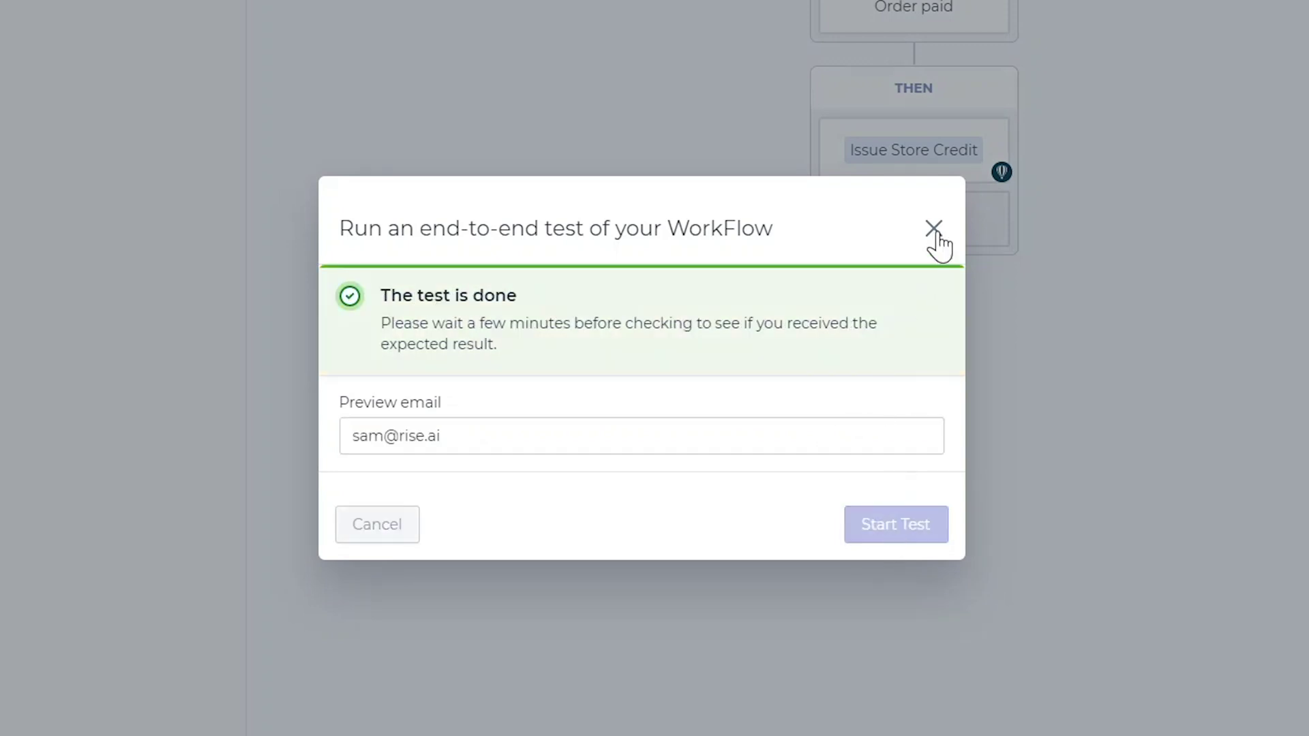
click(935, 230)
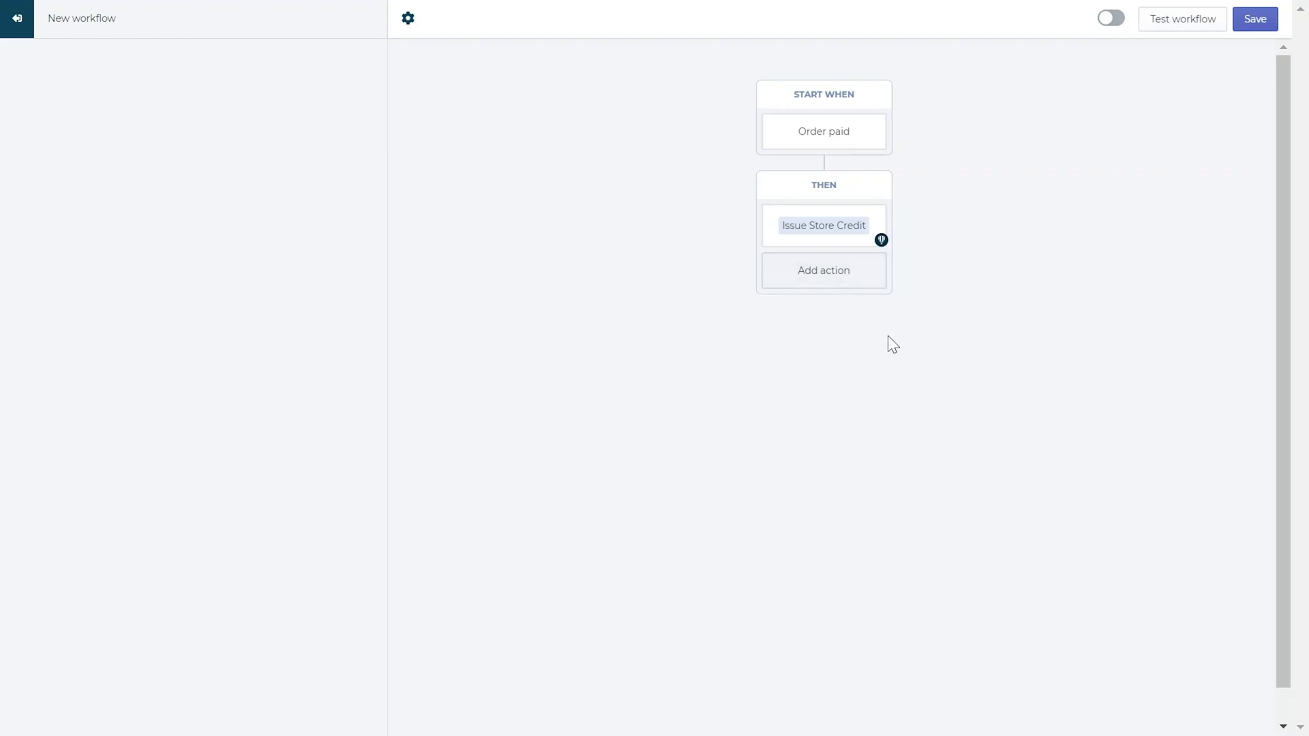
Switch the store-credit workflow on, check its settings and save it
click(1106, 27)
click(409, 19)
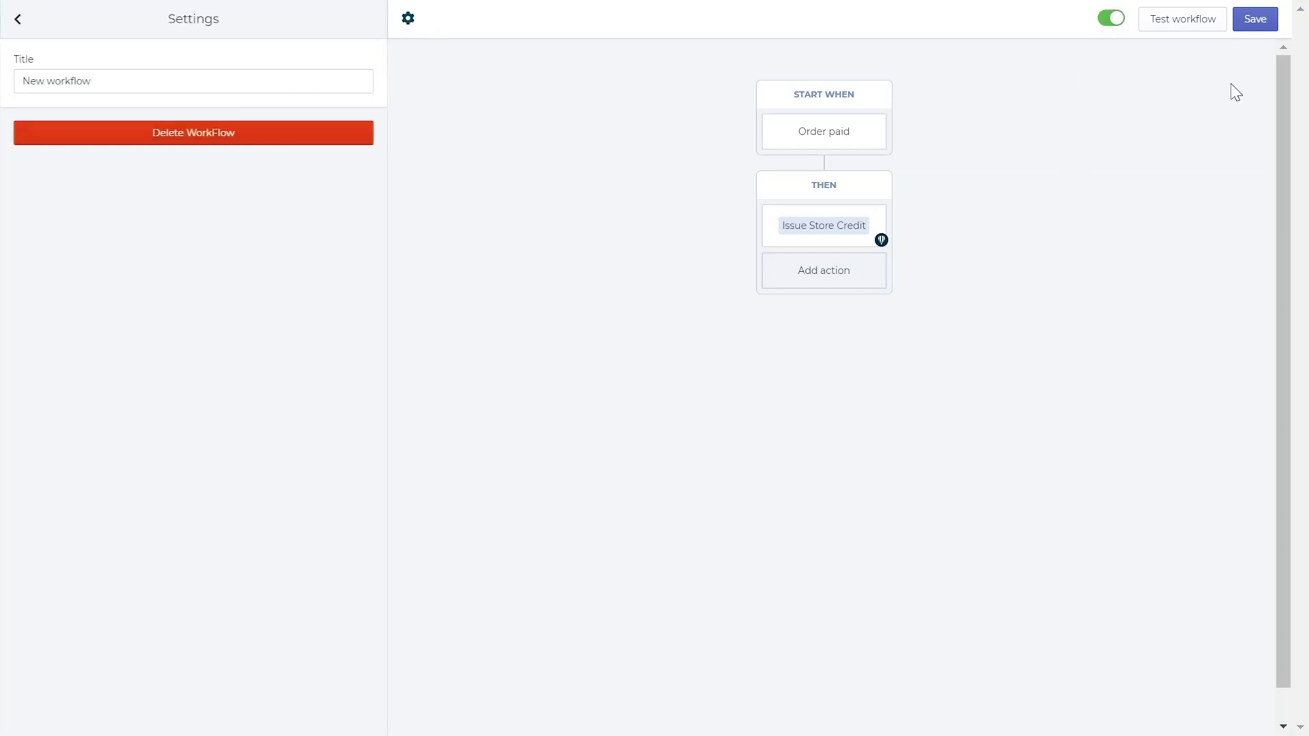
click(1257, 24)
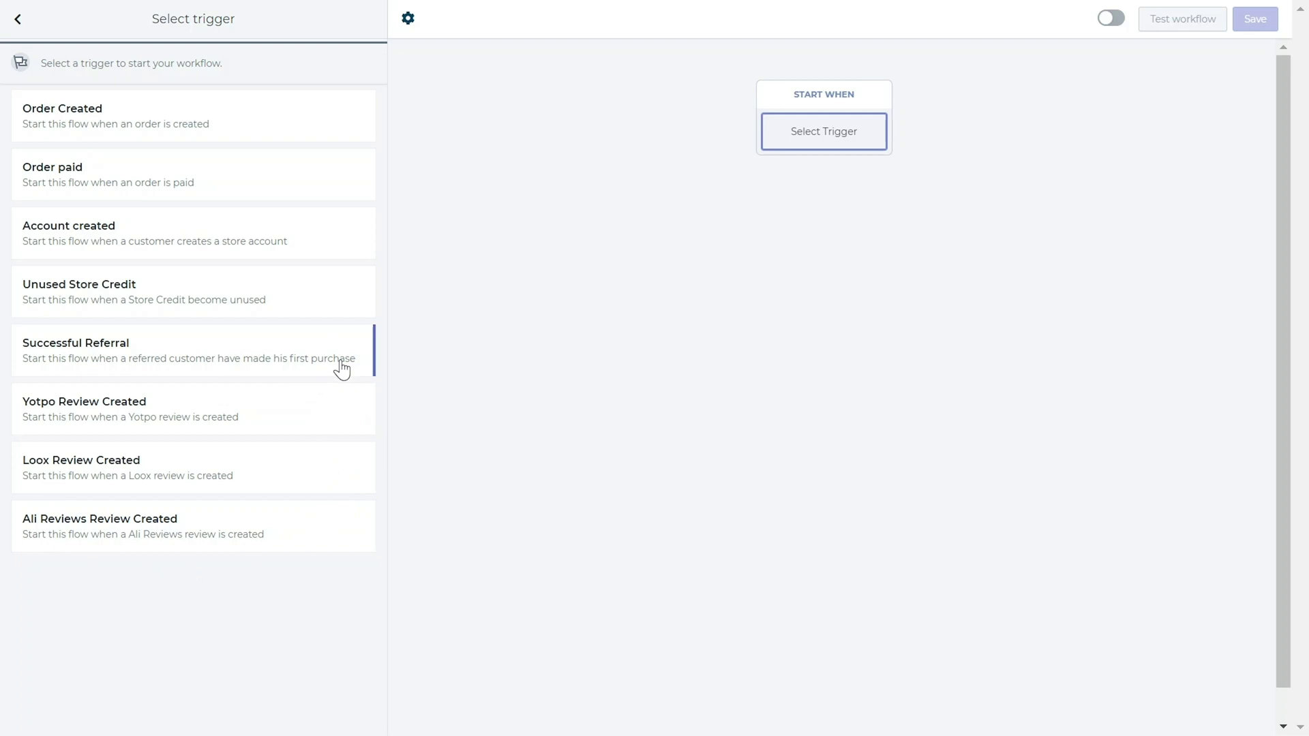
Set the trigger to Order paid and add an If condition step
click(325, 181)
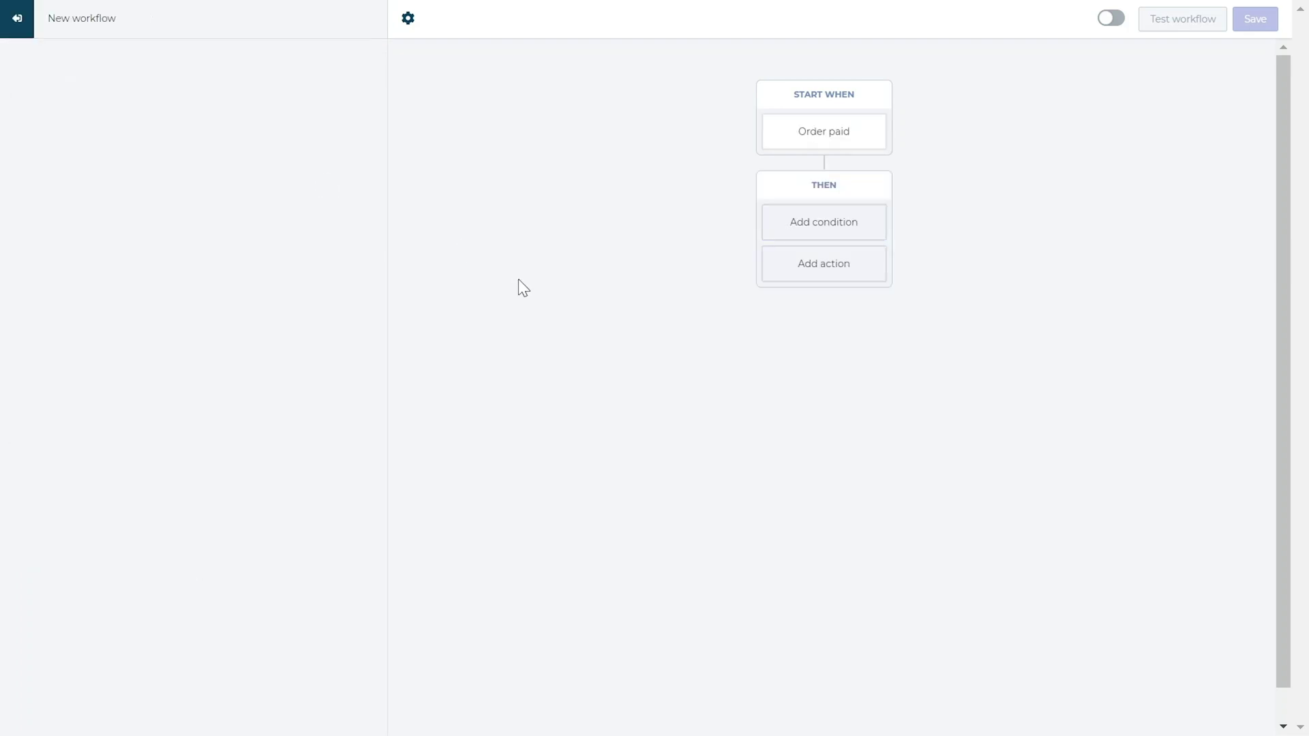
click(814, 224)
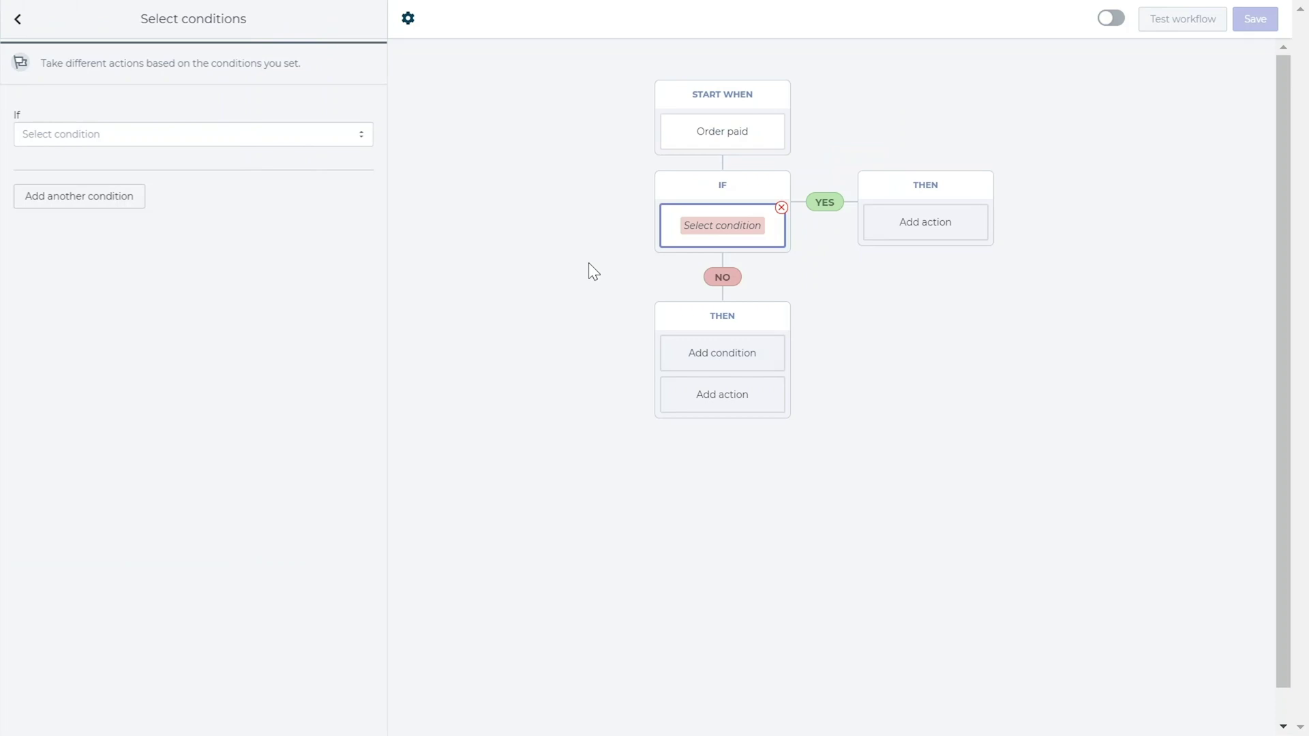
Try Order total price, Order subtotal price, Total spent and Orders count as the If condition
click(361, 132)
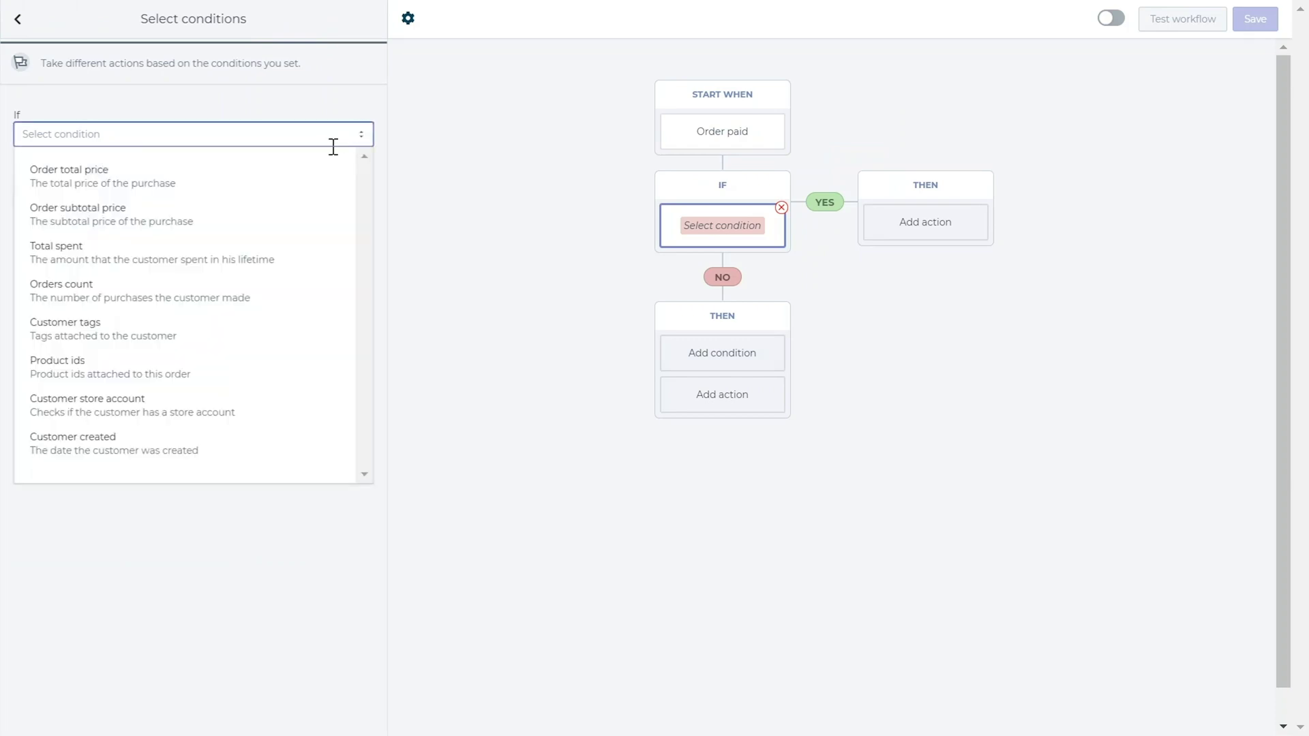
click(310, 177)
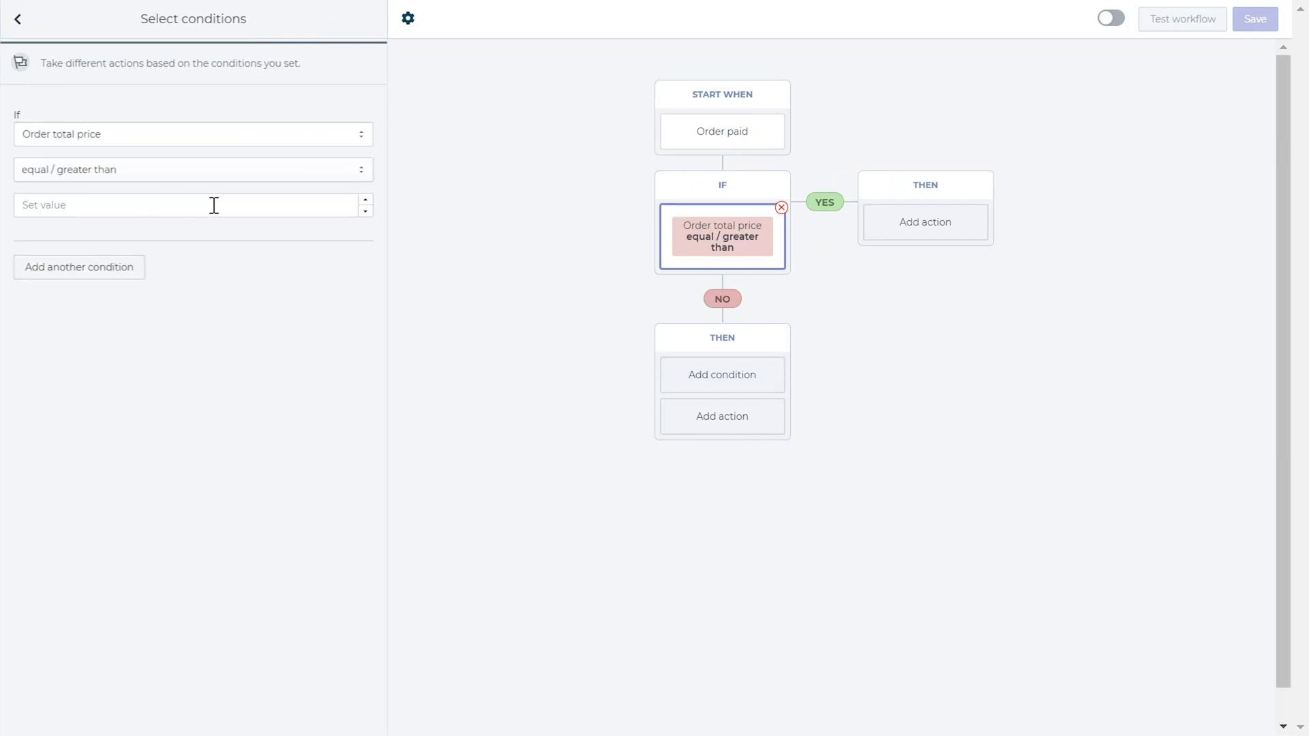
click(244, 137)
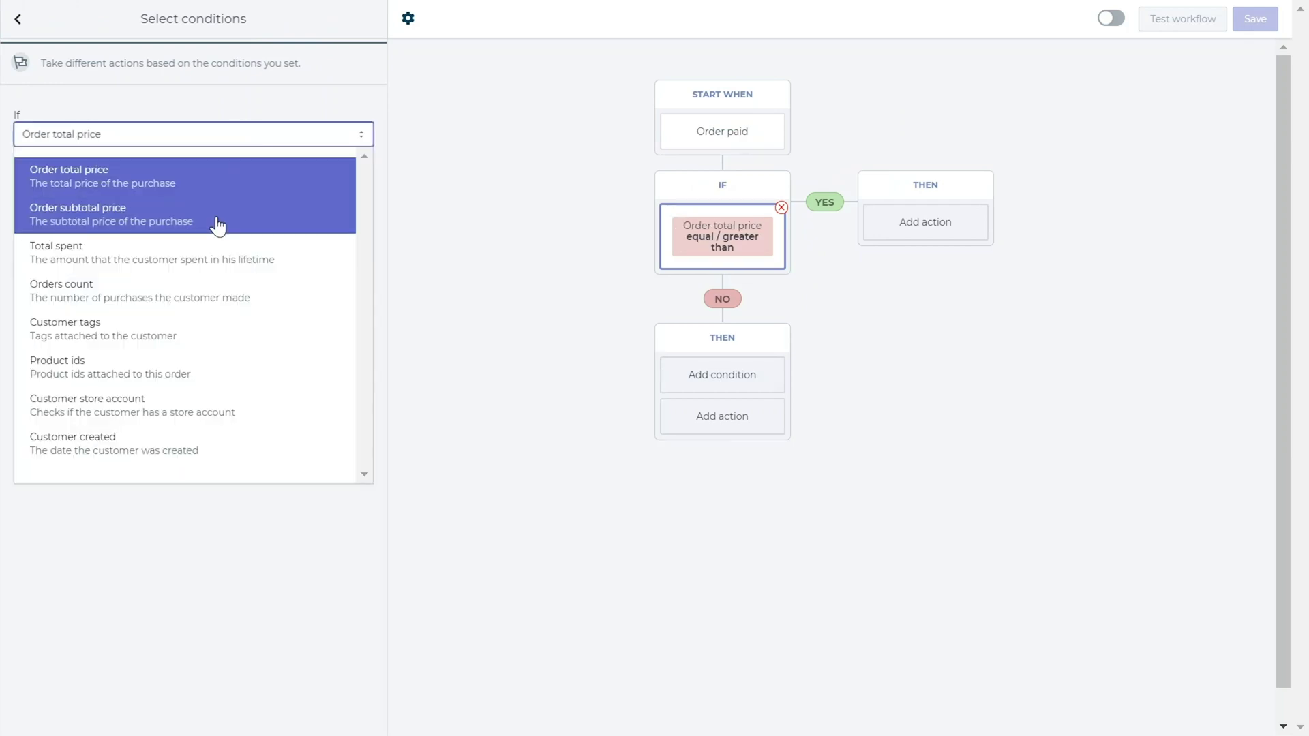
click(215, 217)
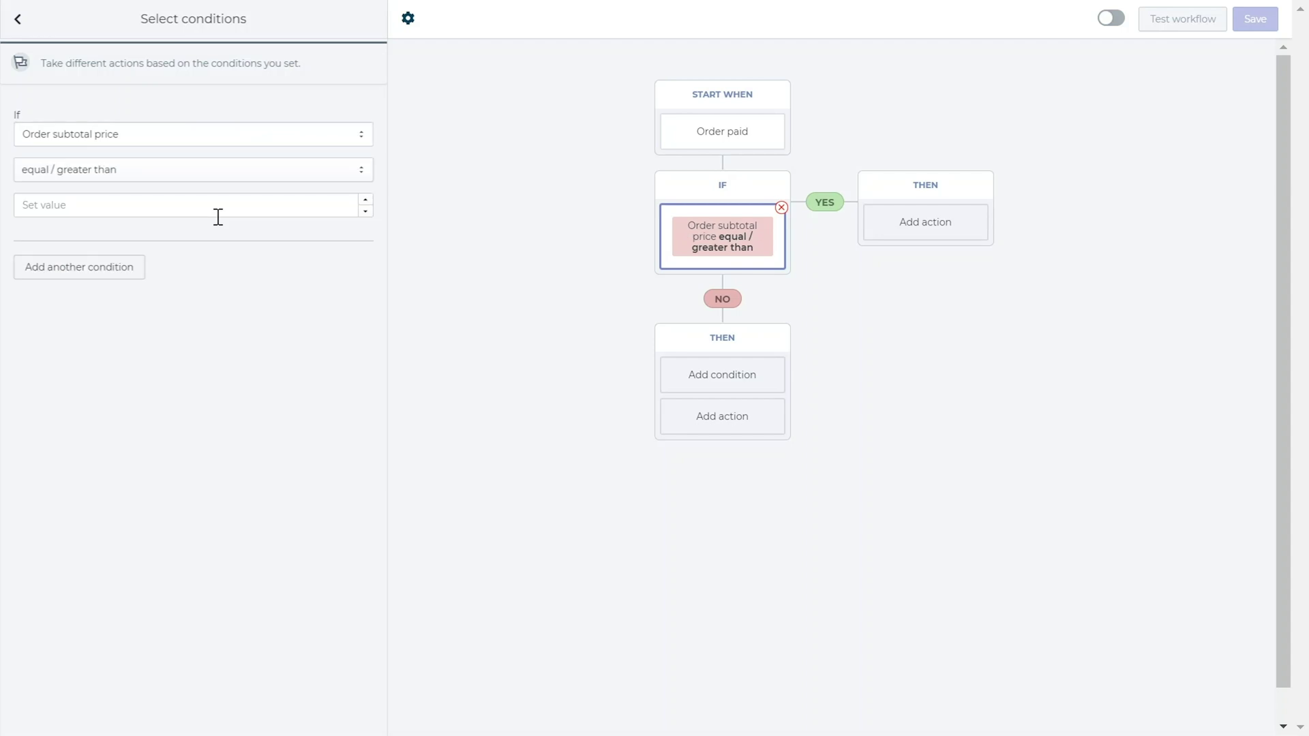
click(269, 134)
click(228, 253)
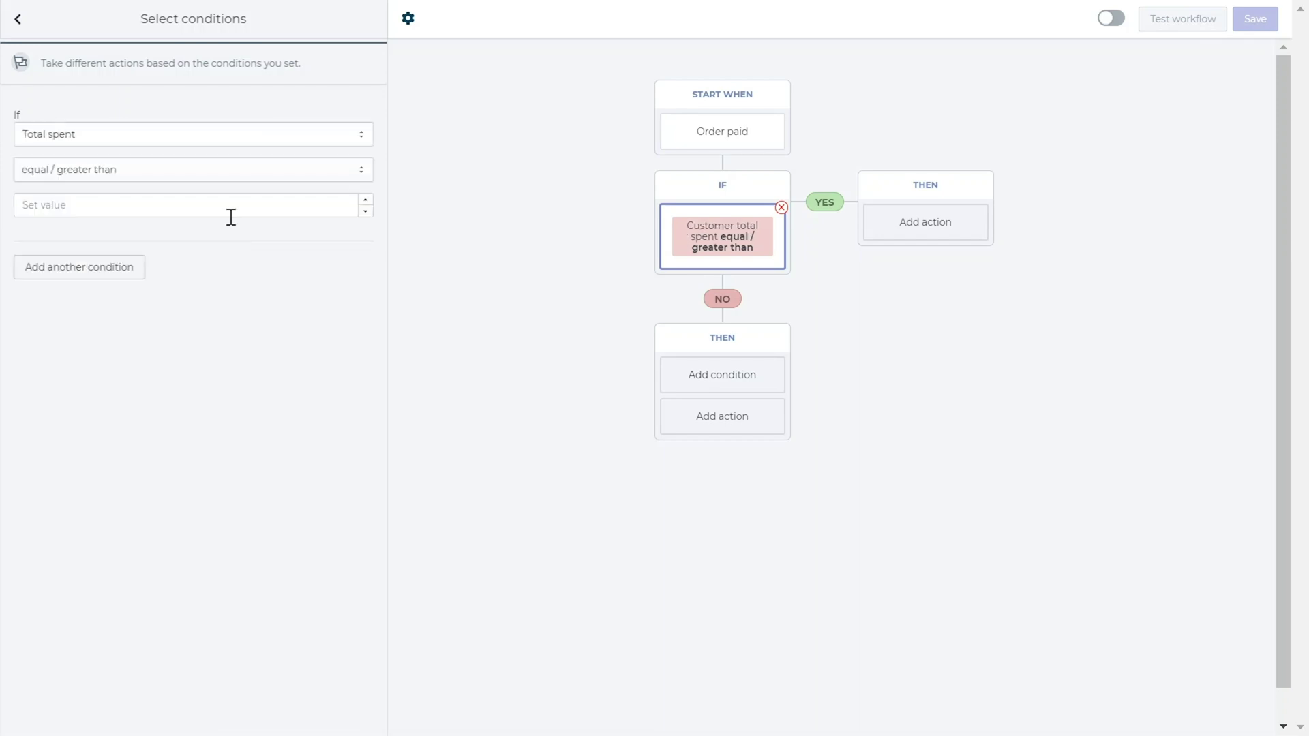
click(256, 127)
click(196, 292)
Settle the If condition on Product ids with the contains one of comparison
click(256, 135)
click(195, 315)
click(214, 175)
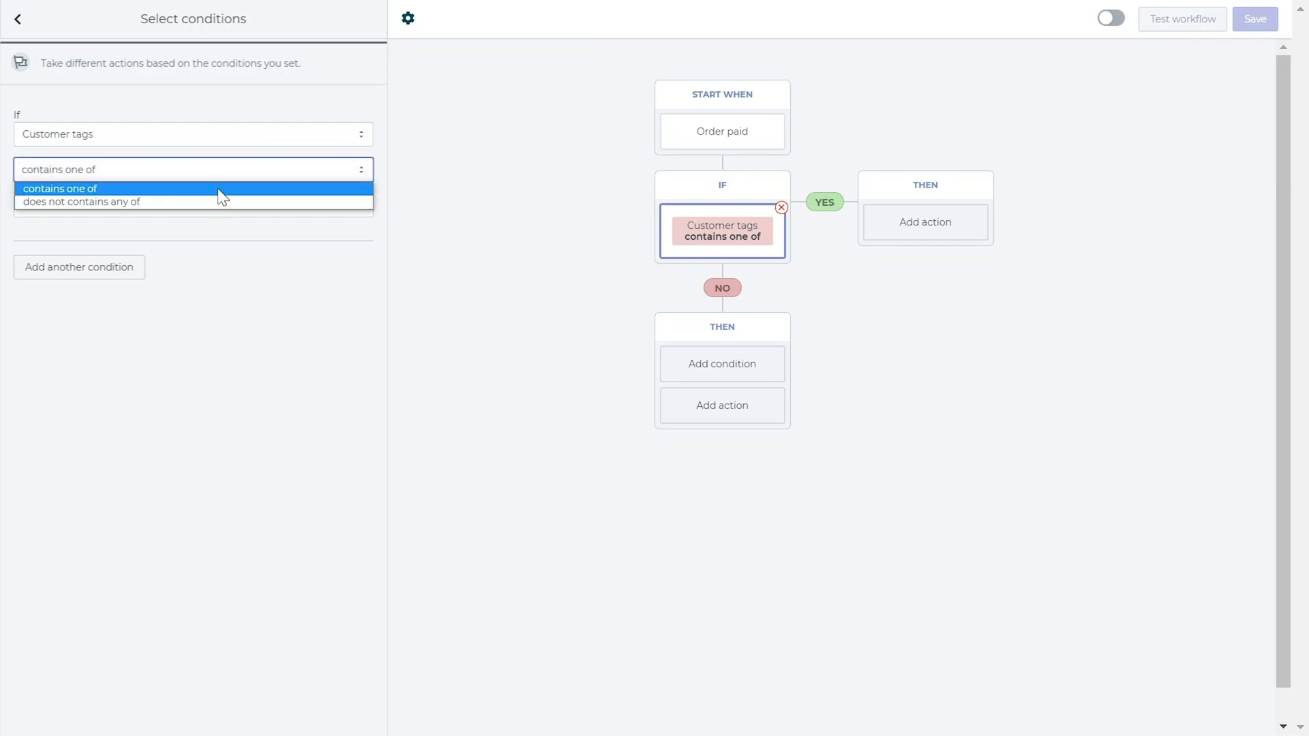
click(231, 168)
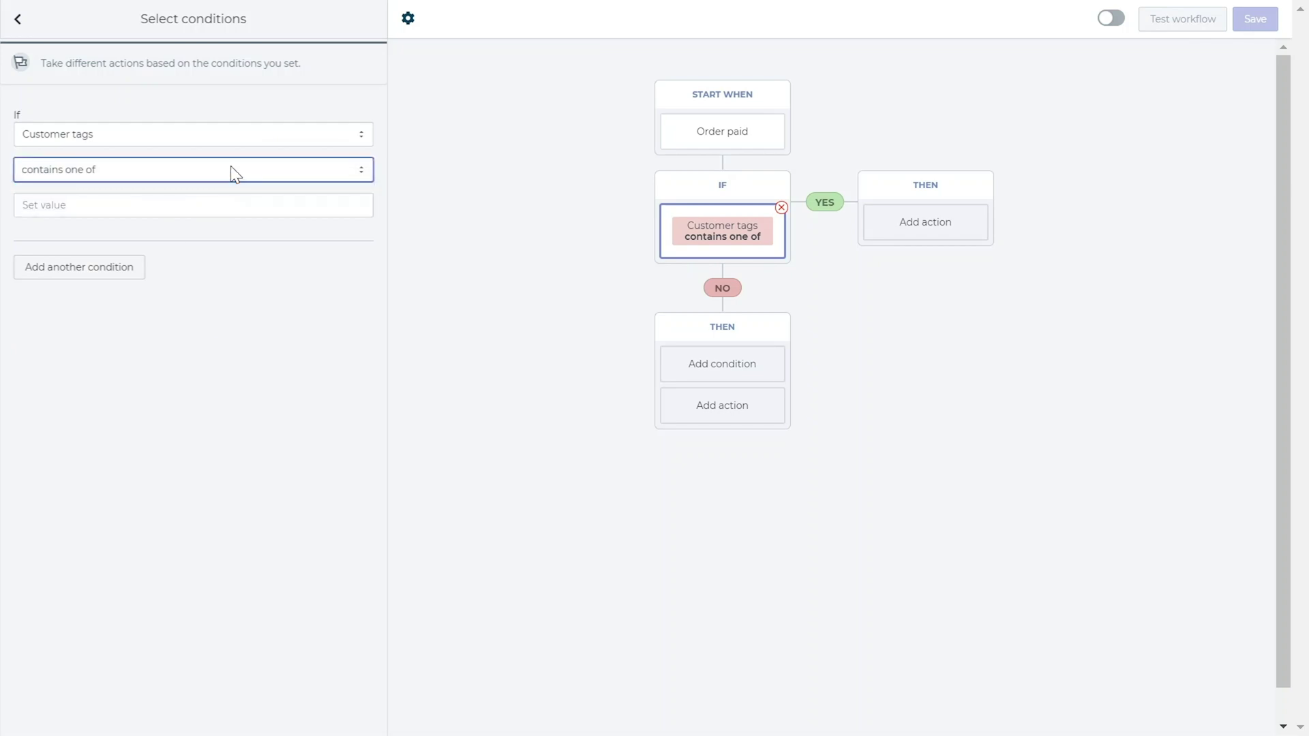
click(231, 135)
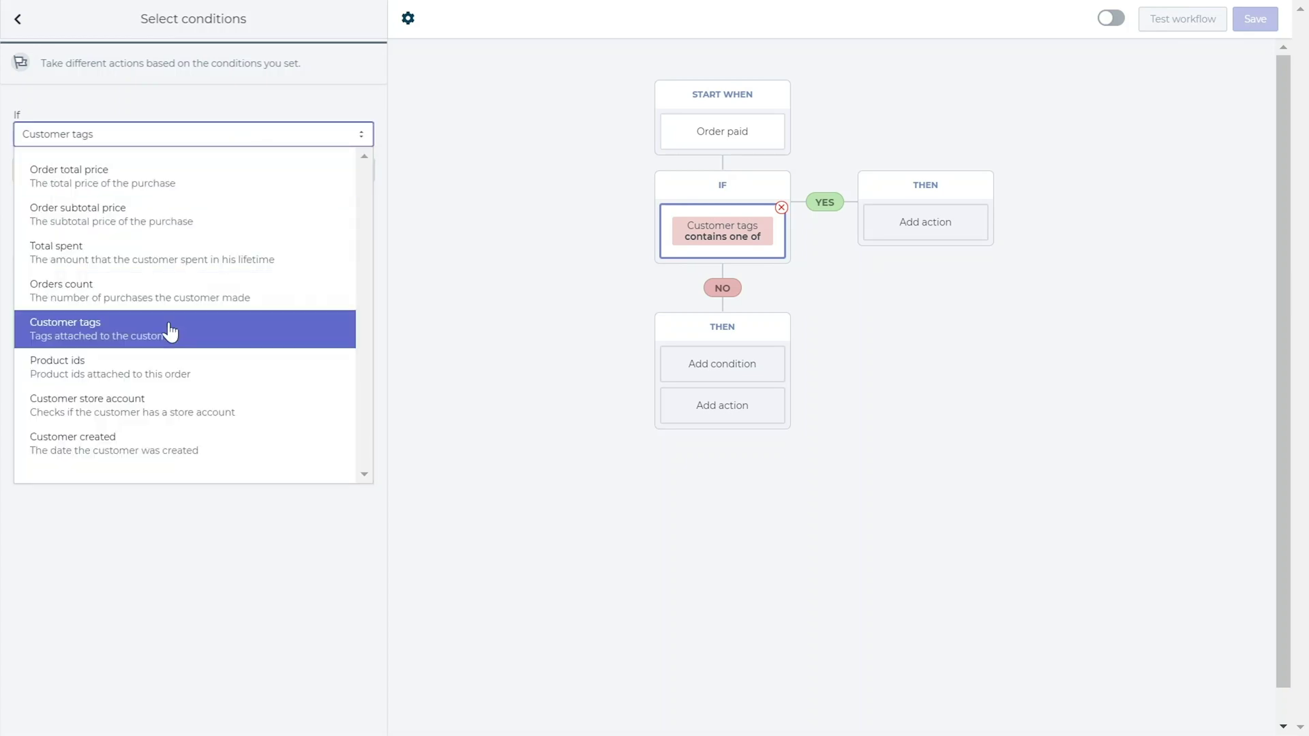
click(174, 364)
click(221, 172)
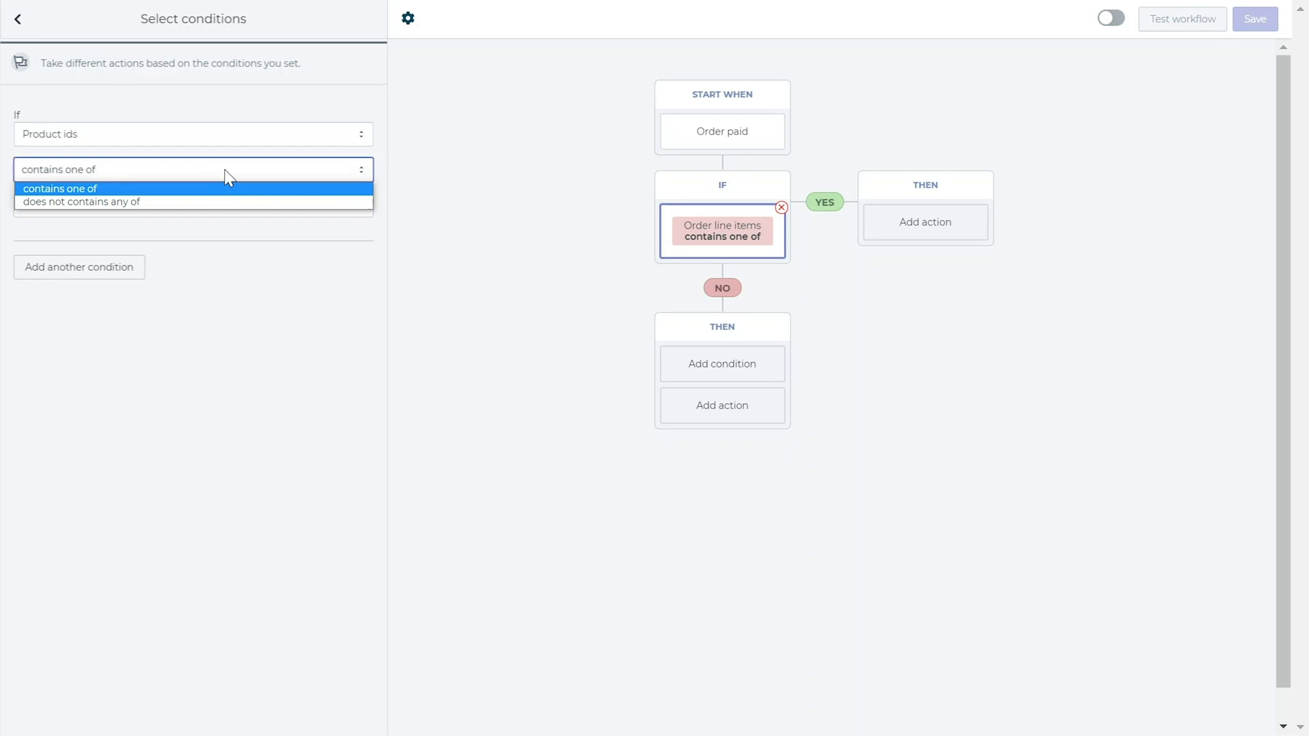
click(224, 169)
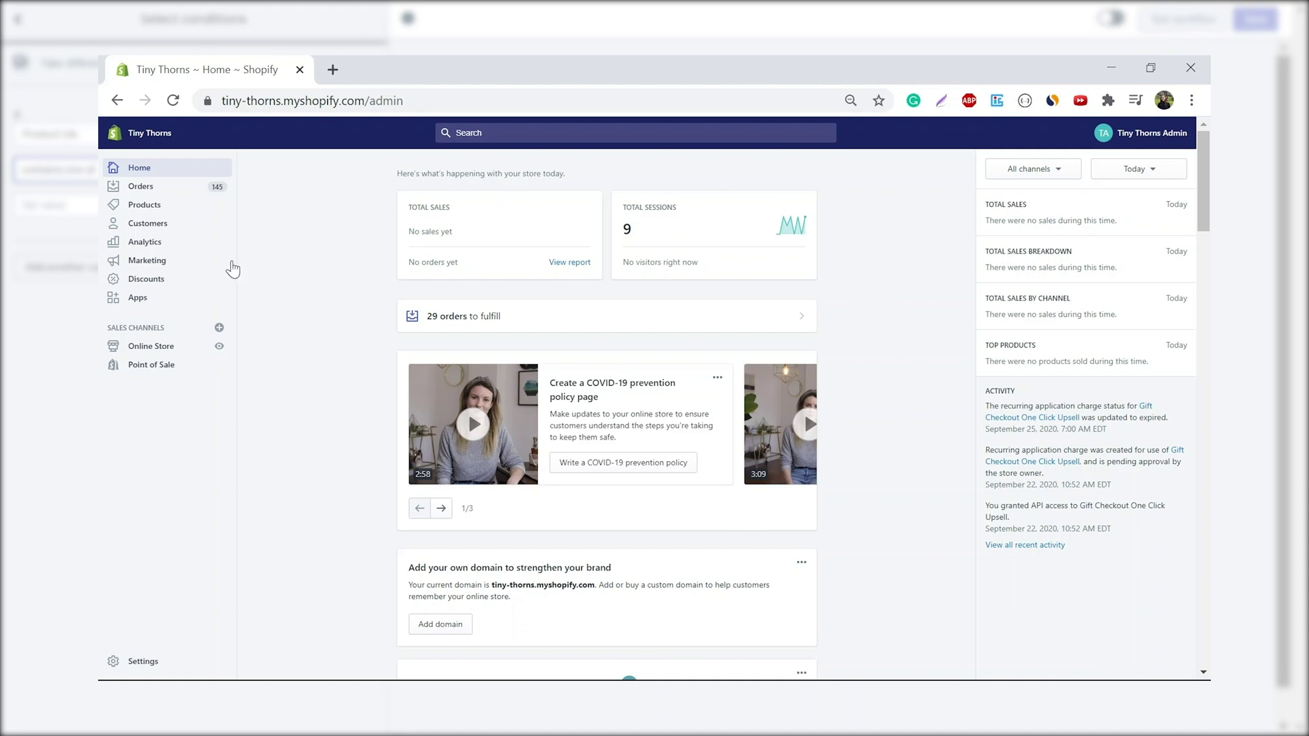
In Shopify Products, open Arizona and select its product ID in the URL
click(190, 207)
click(368, 346)
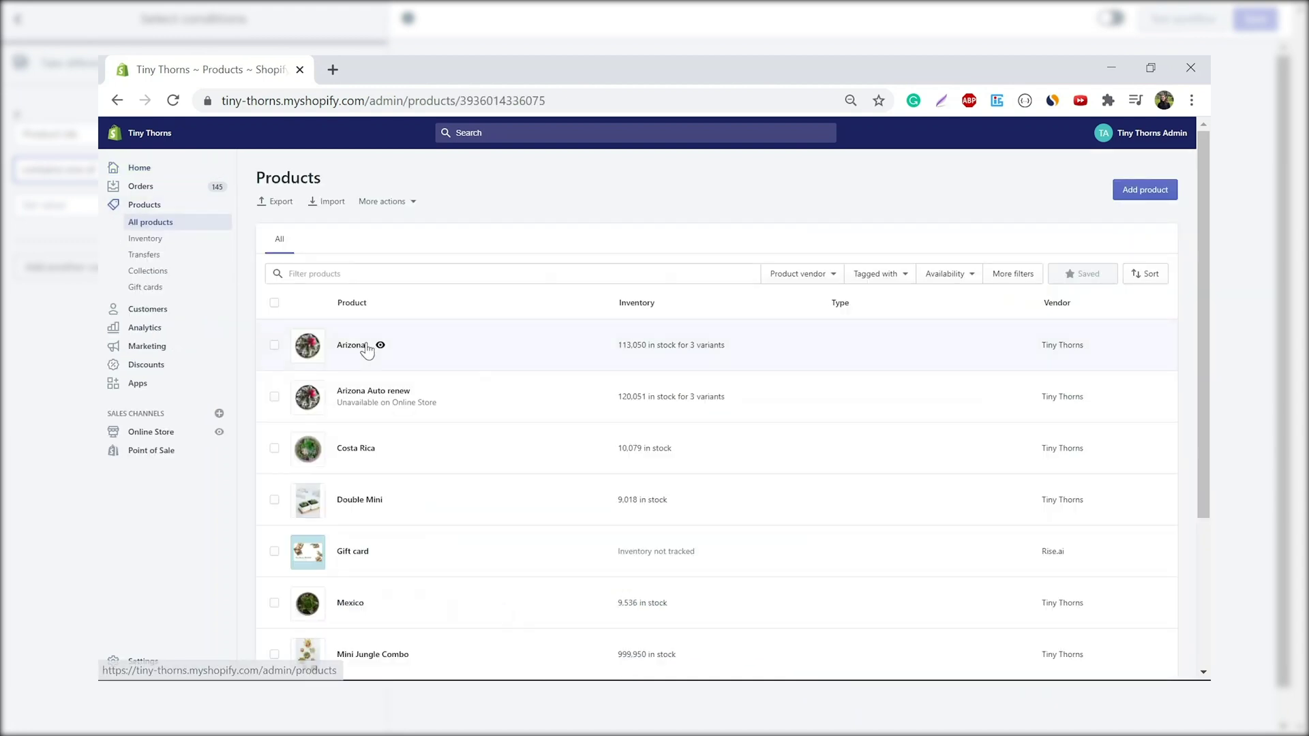
double_click(513, 103)
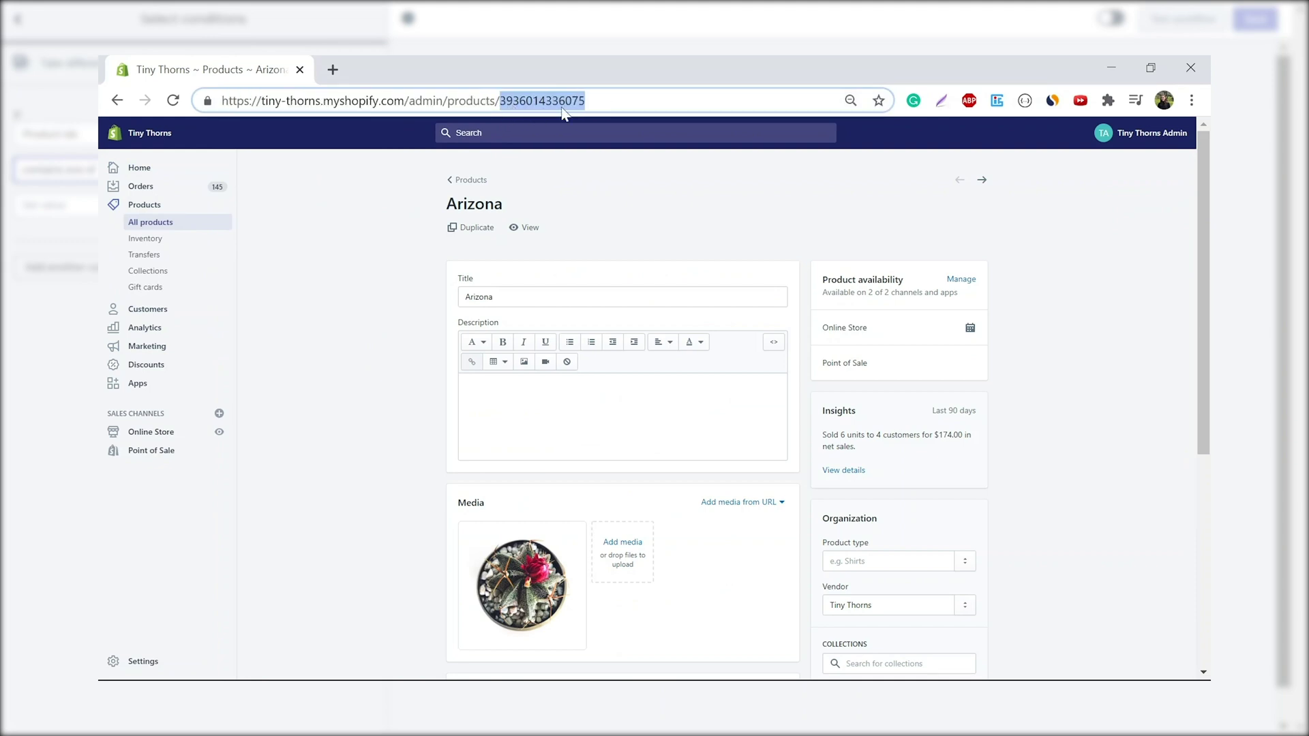
click(231, 132)
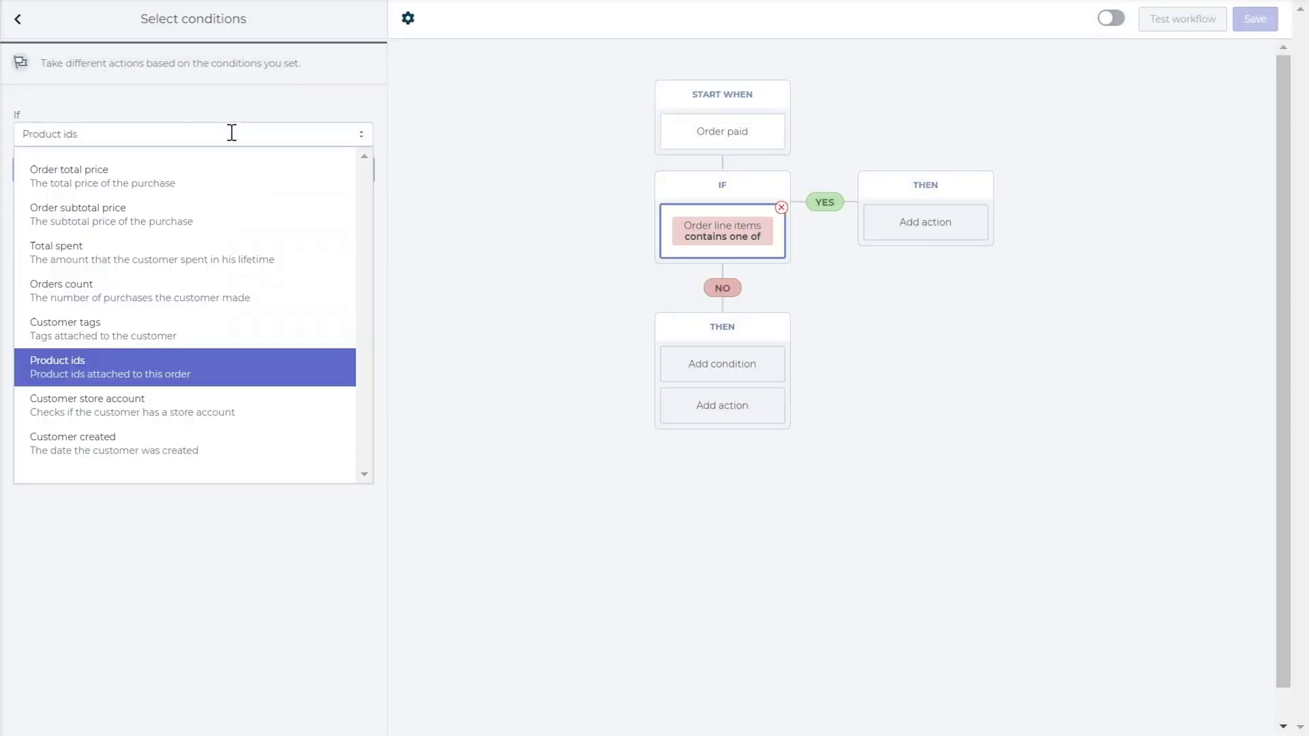
Make the first condition require the customer to be created after a date
click(146, 410)
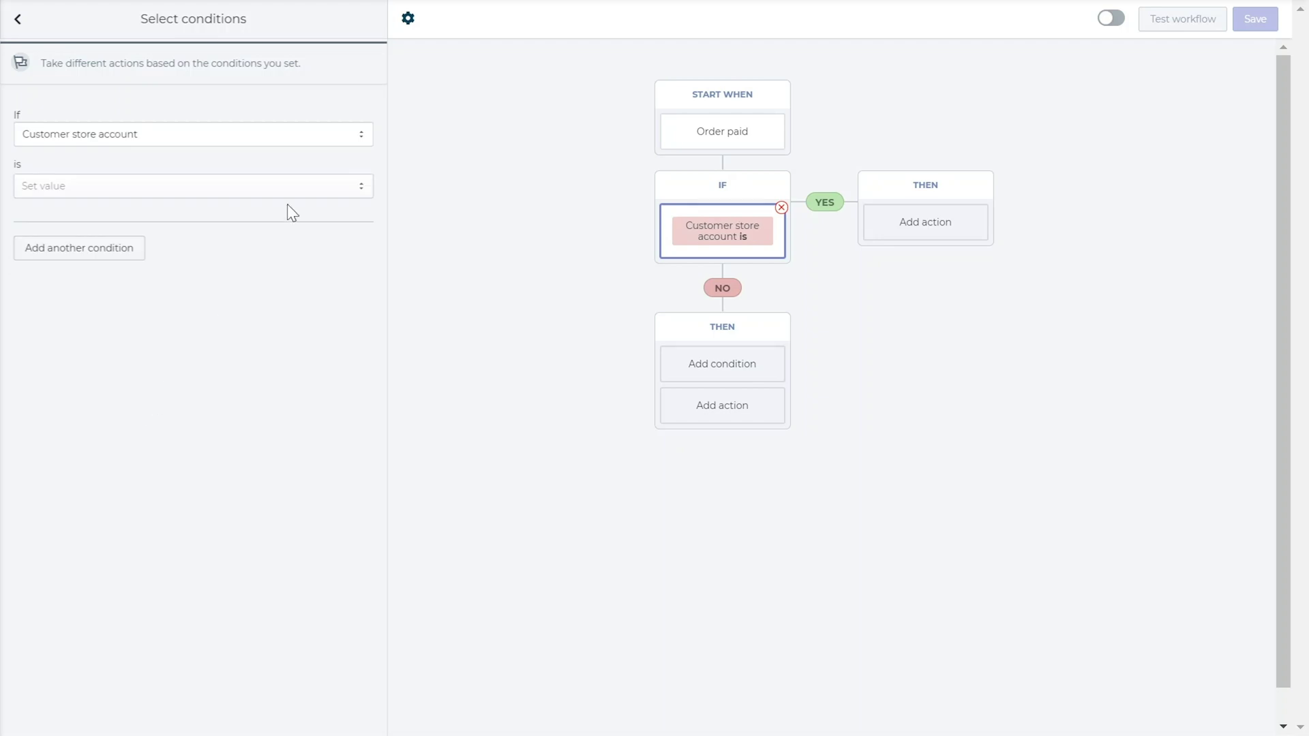
click(292, 183)
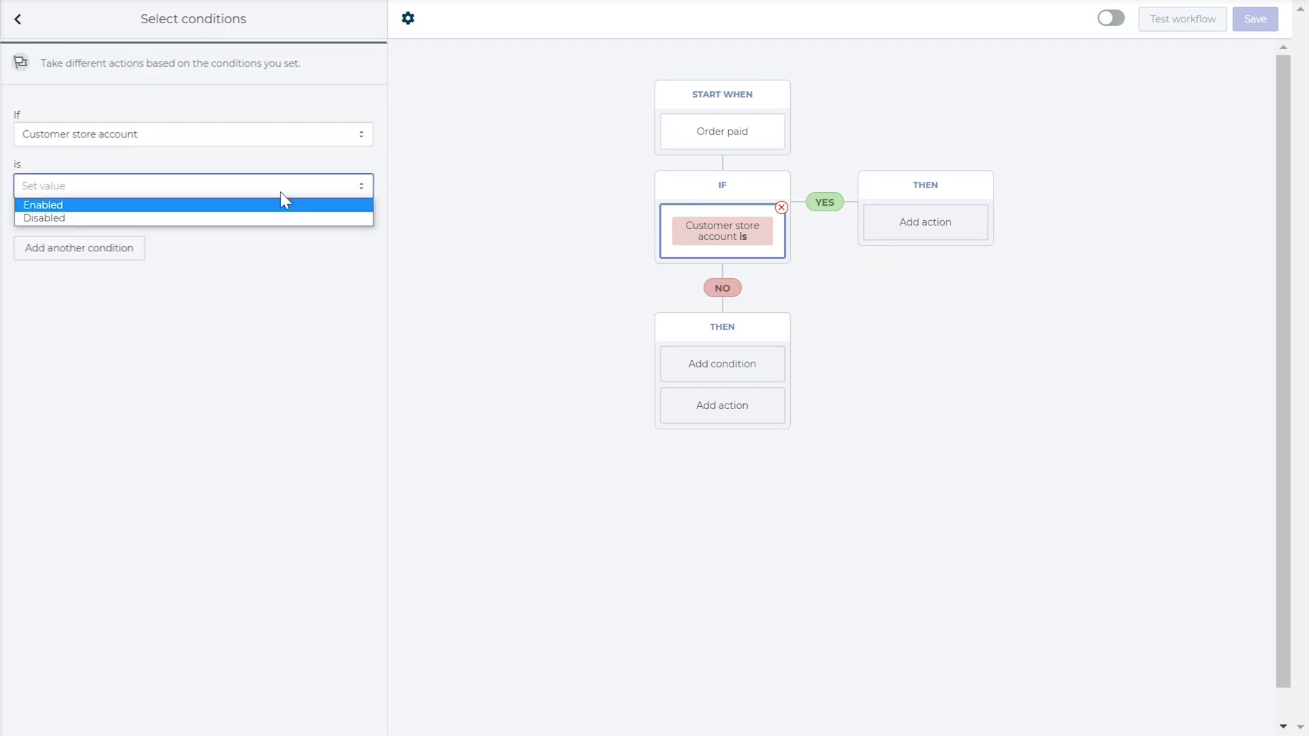
click(284, 182)
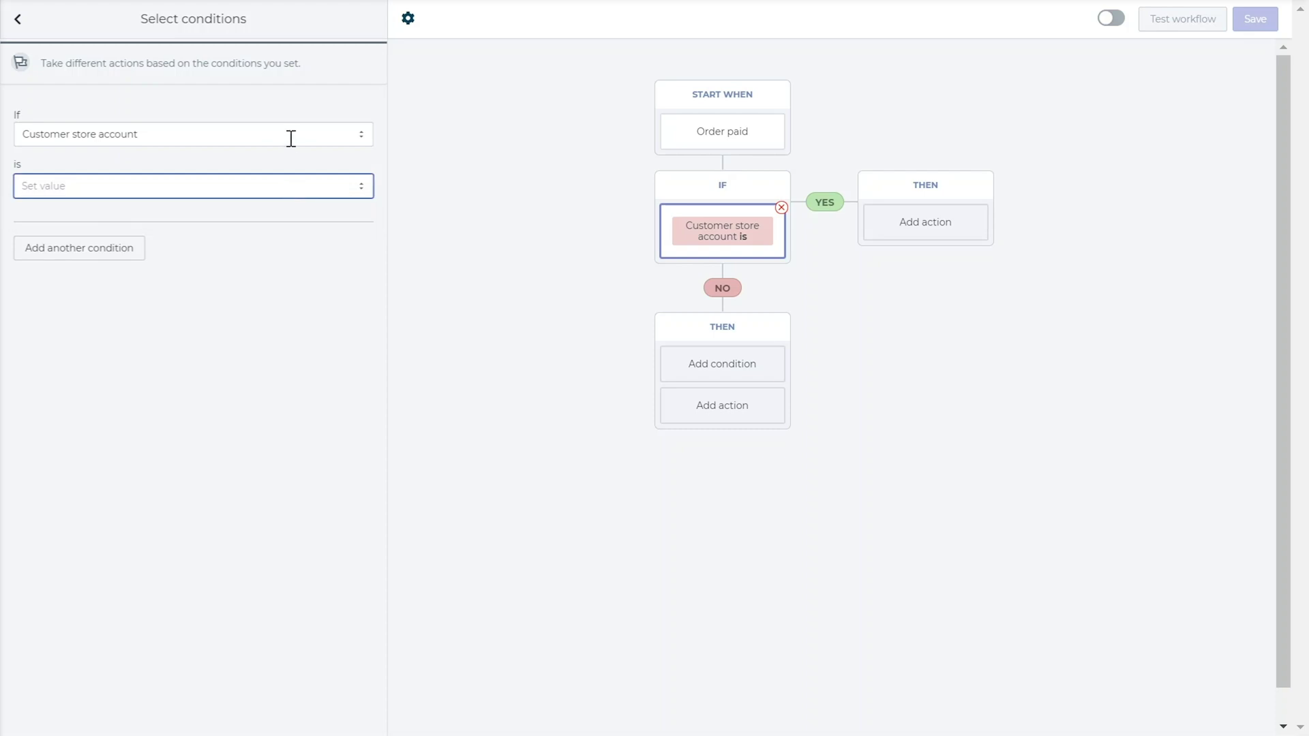
click(289, 137)
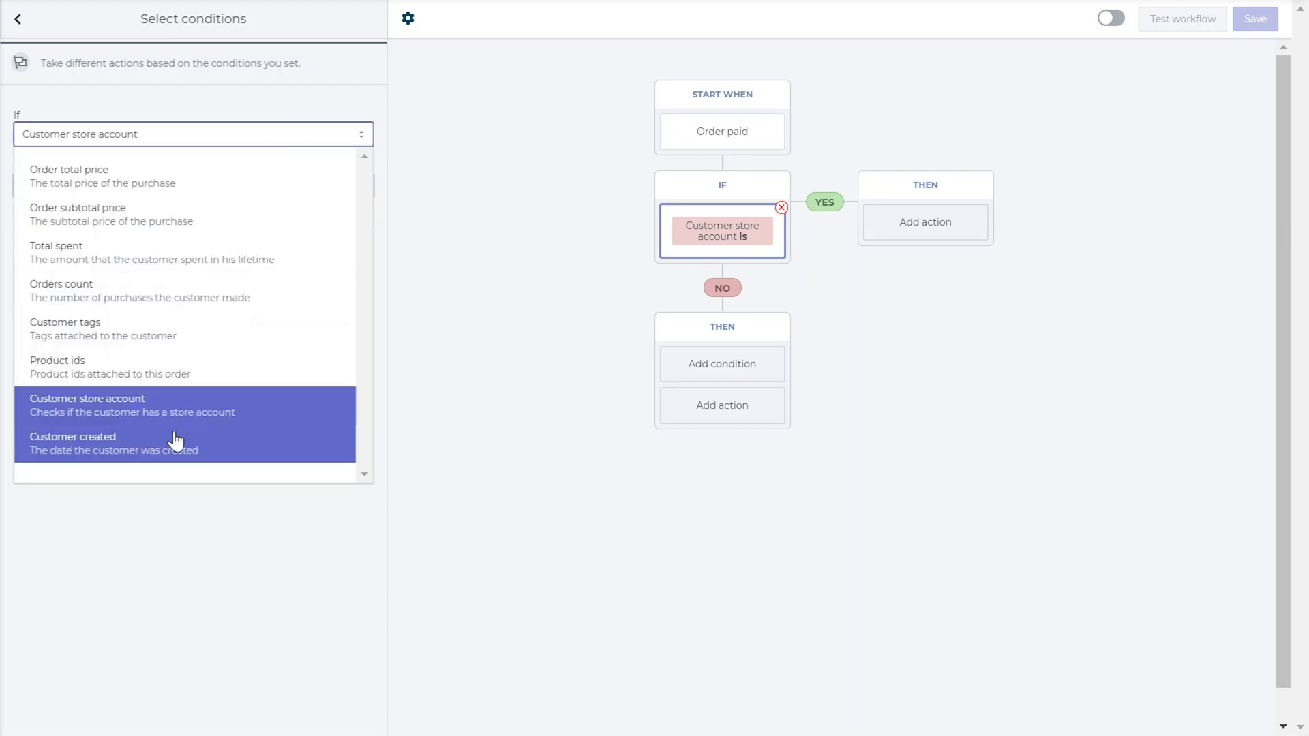
click(176, 442)
click(210, 178)
click(178, 219)
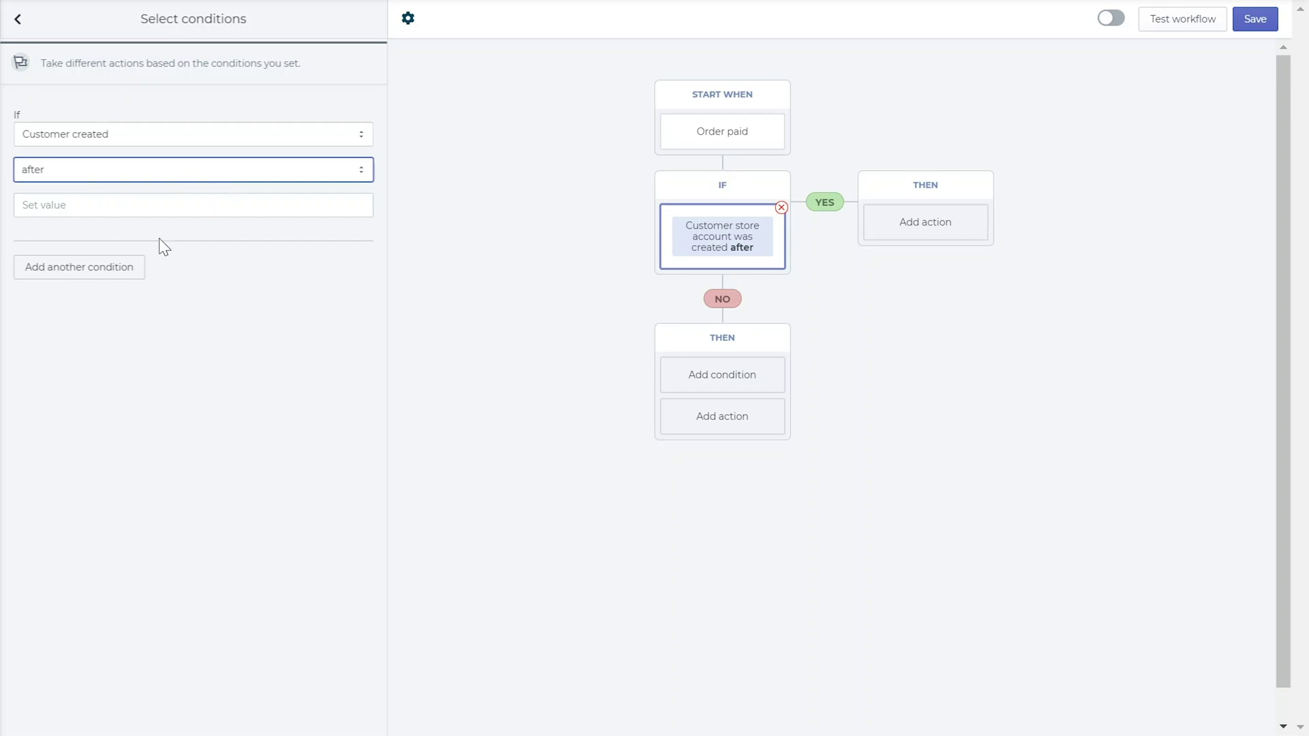
Add a second condition requiring Order total price of at least 100
click(129, 268)
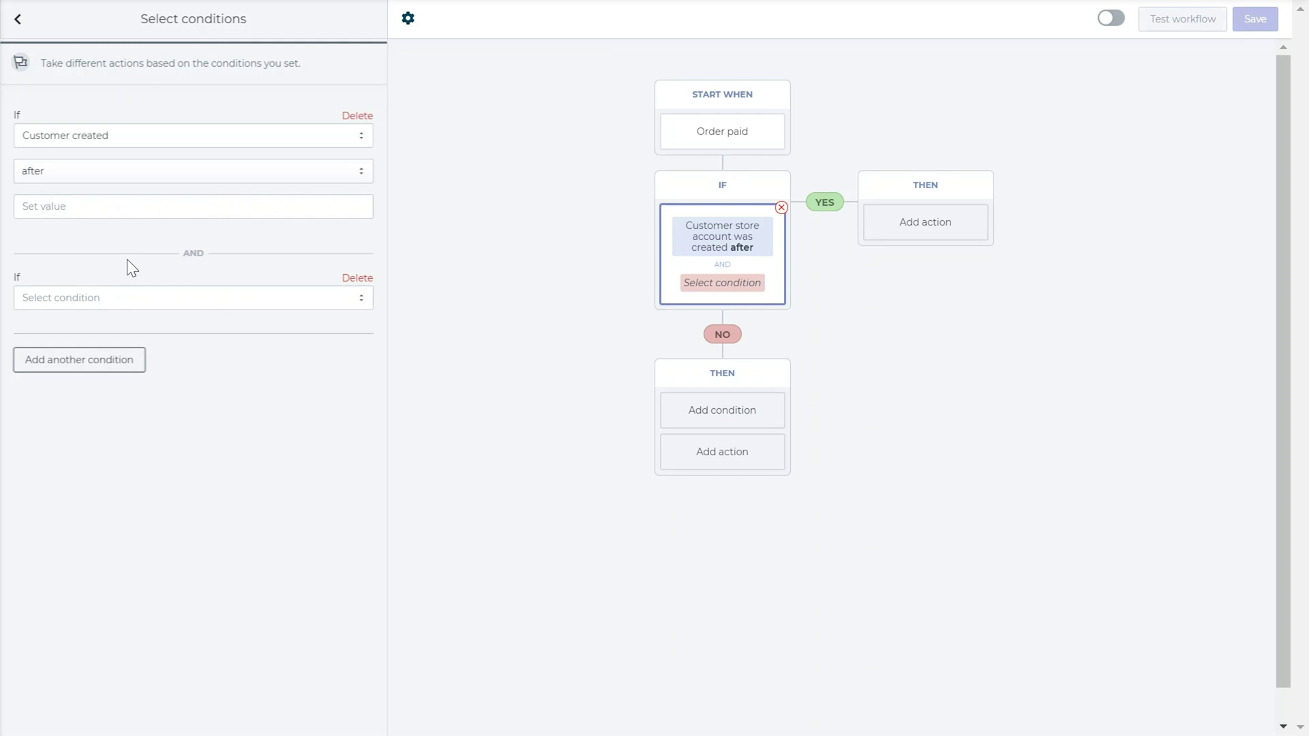
click(149, 297)
click(139, 333)
click(126, 368)
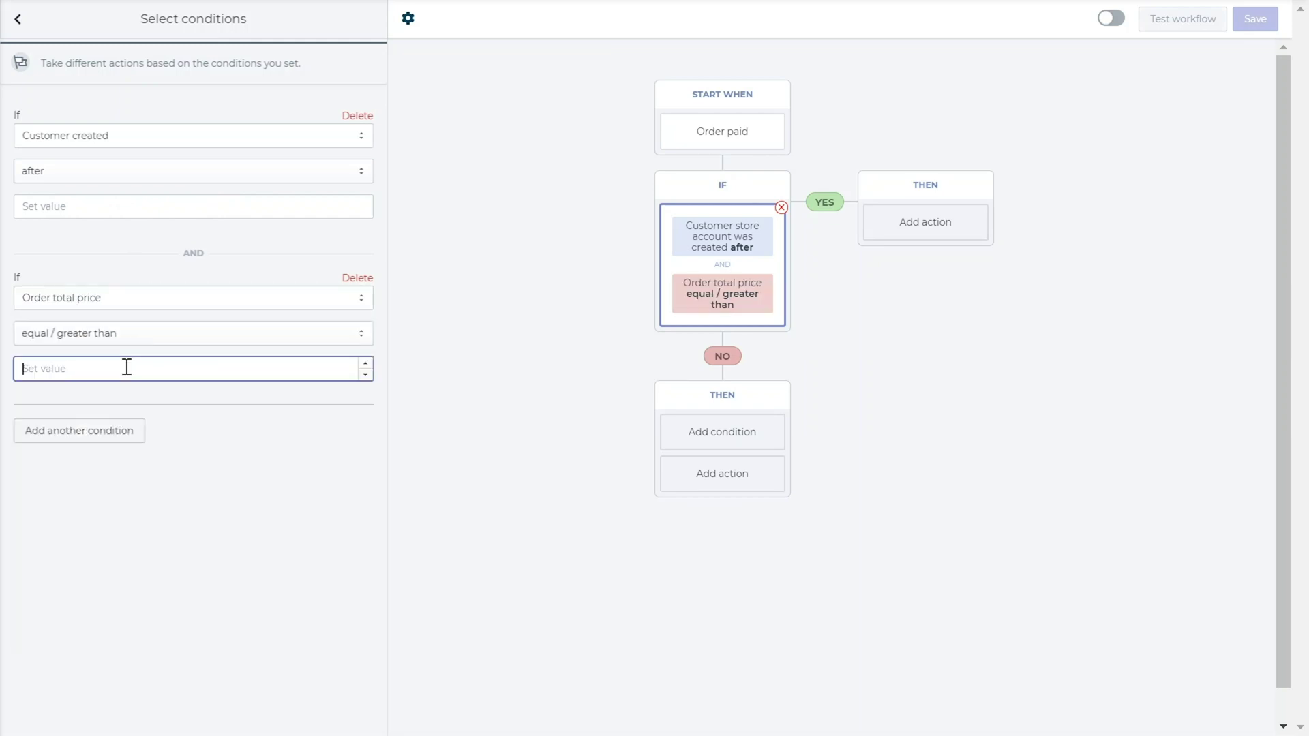
text(100)
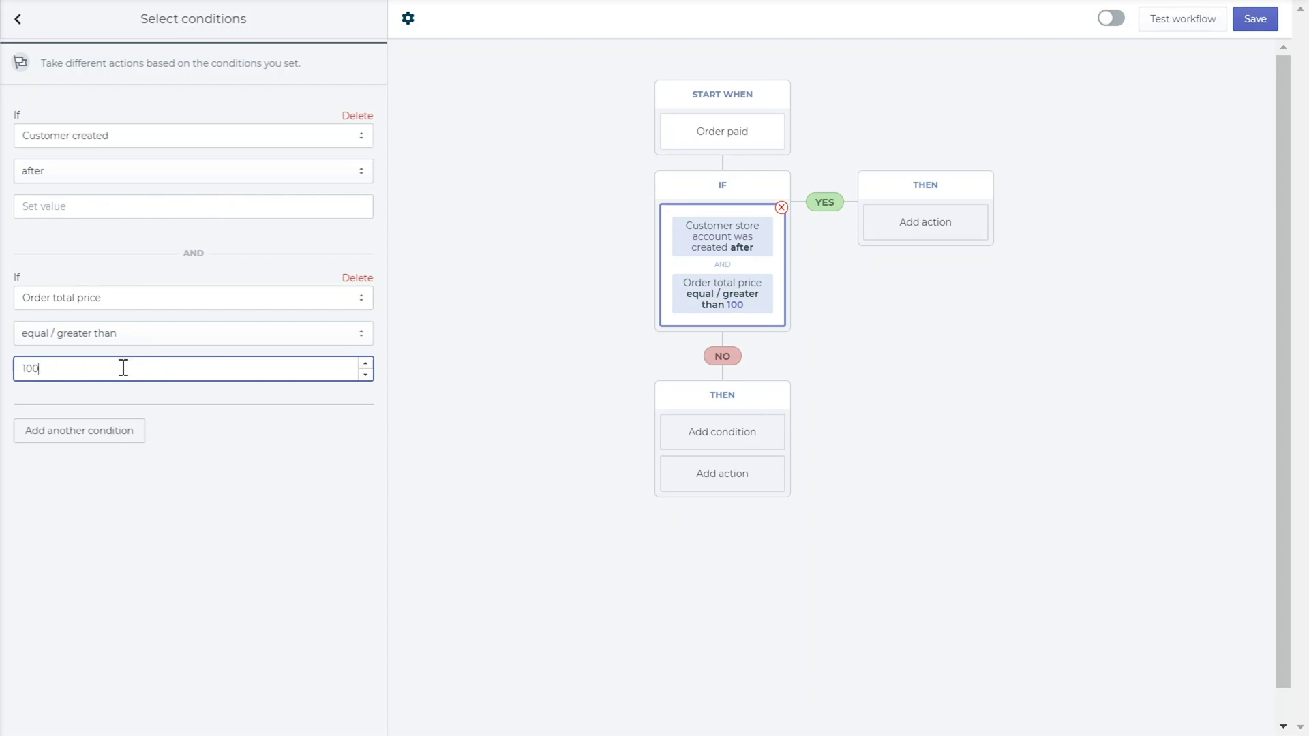
click(893, 230)
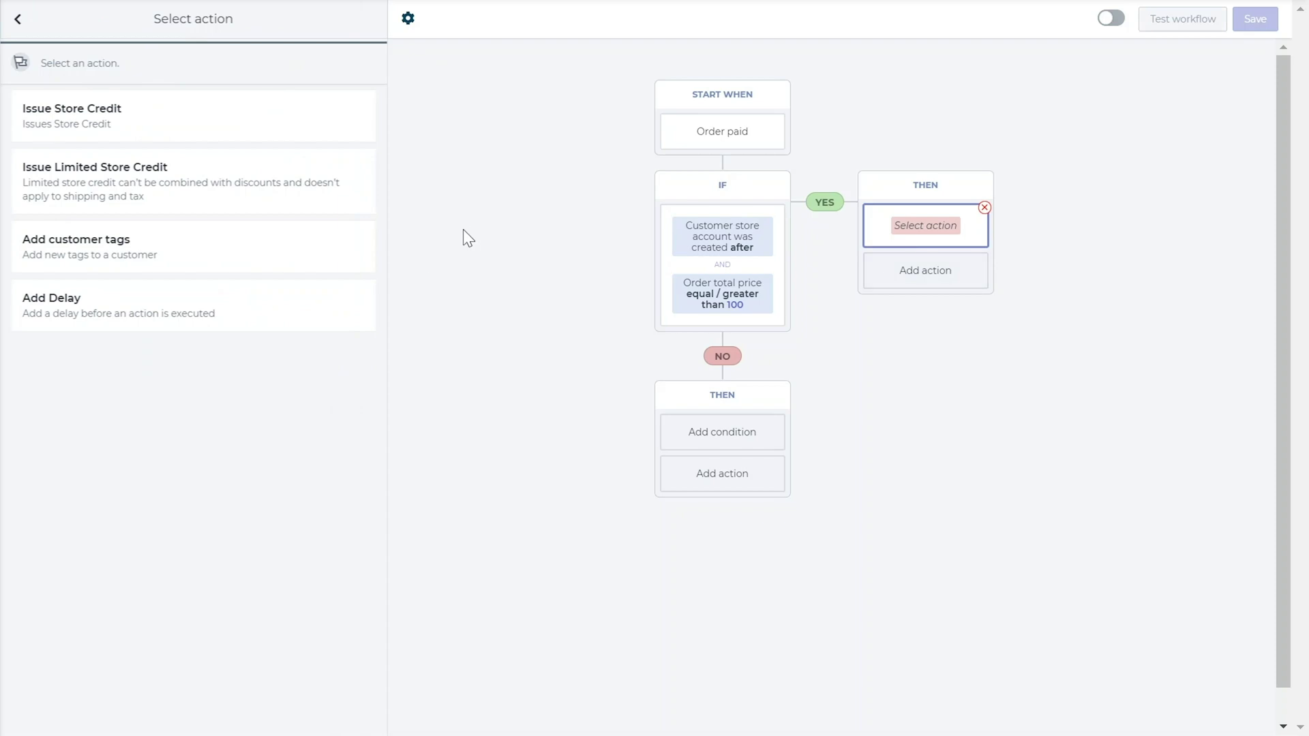
Delete the IF step and add a Fixed-type Issue Store Credit action after Order paid
click(782, 208)
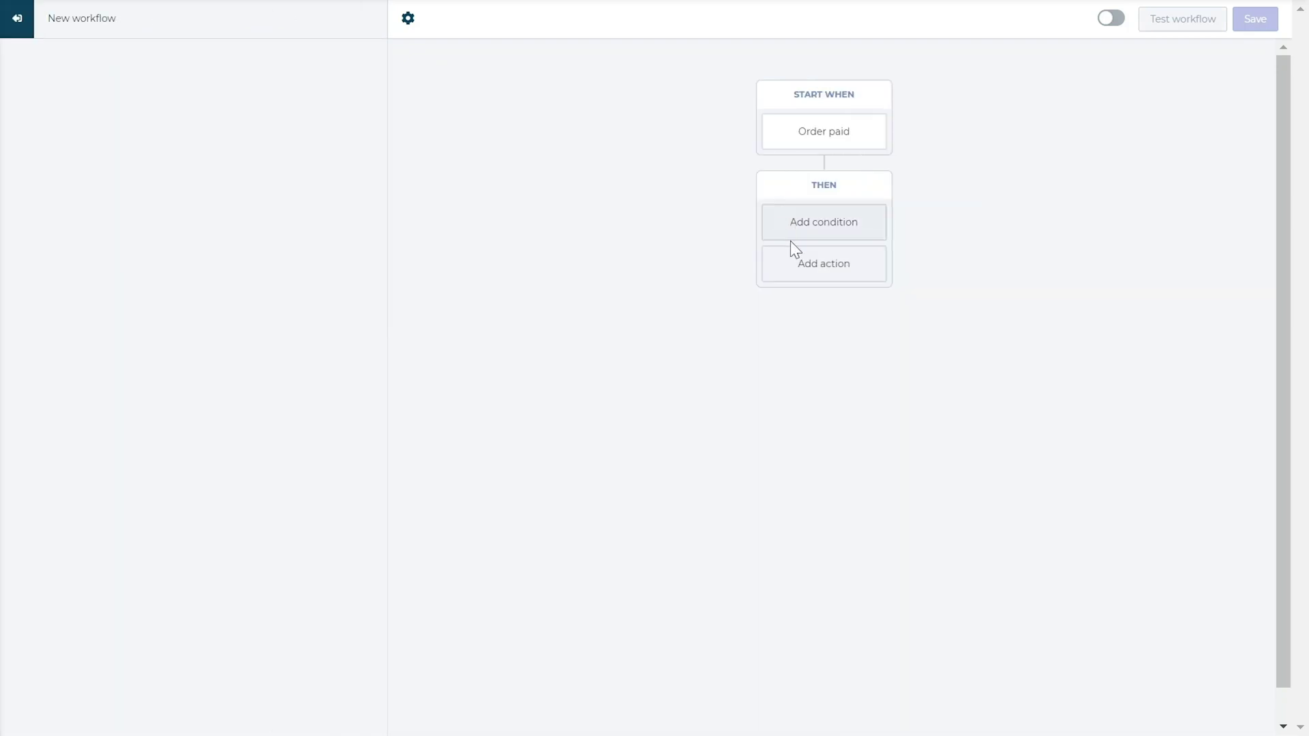
click(813, 273)
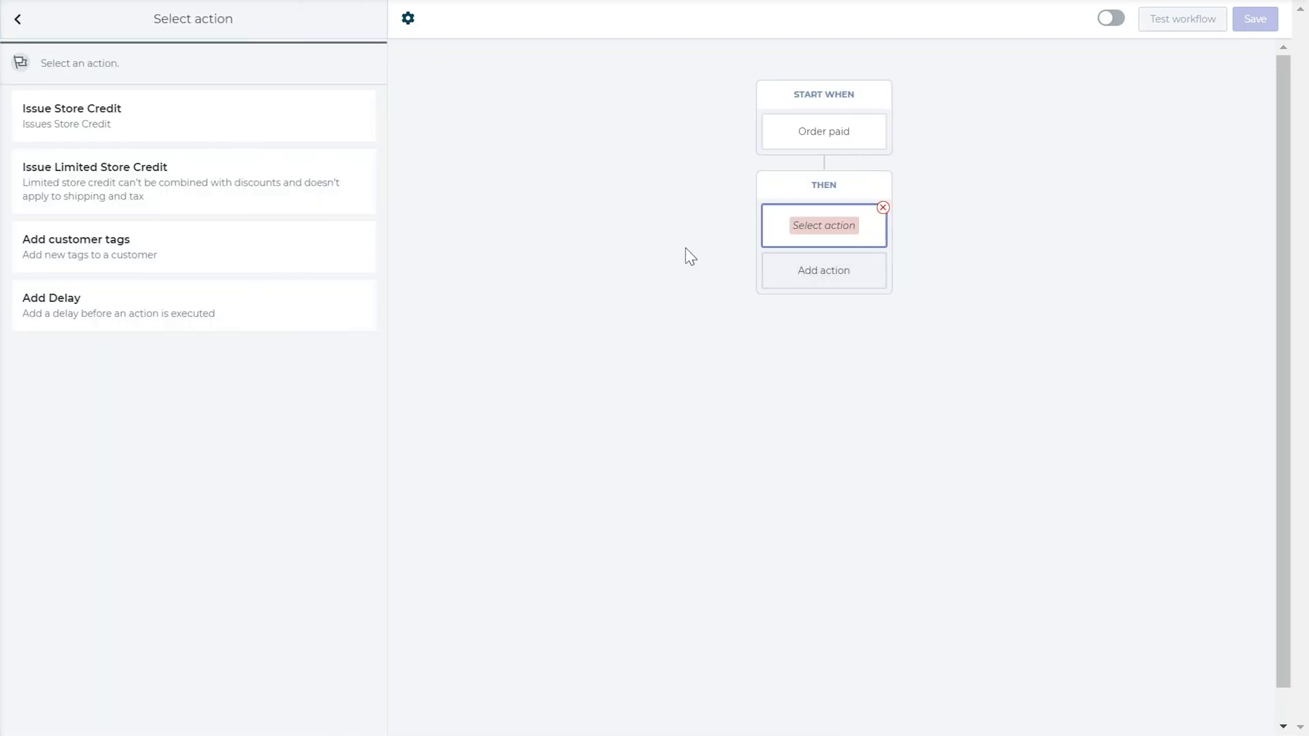
click(319, 127)
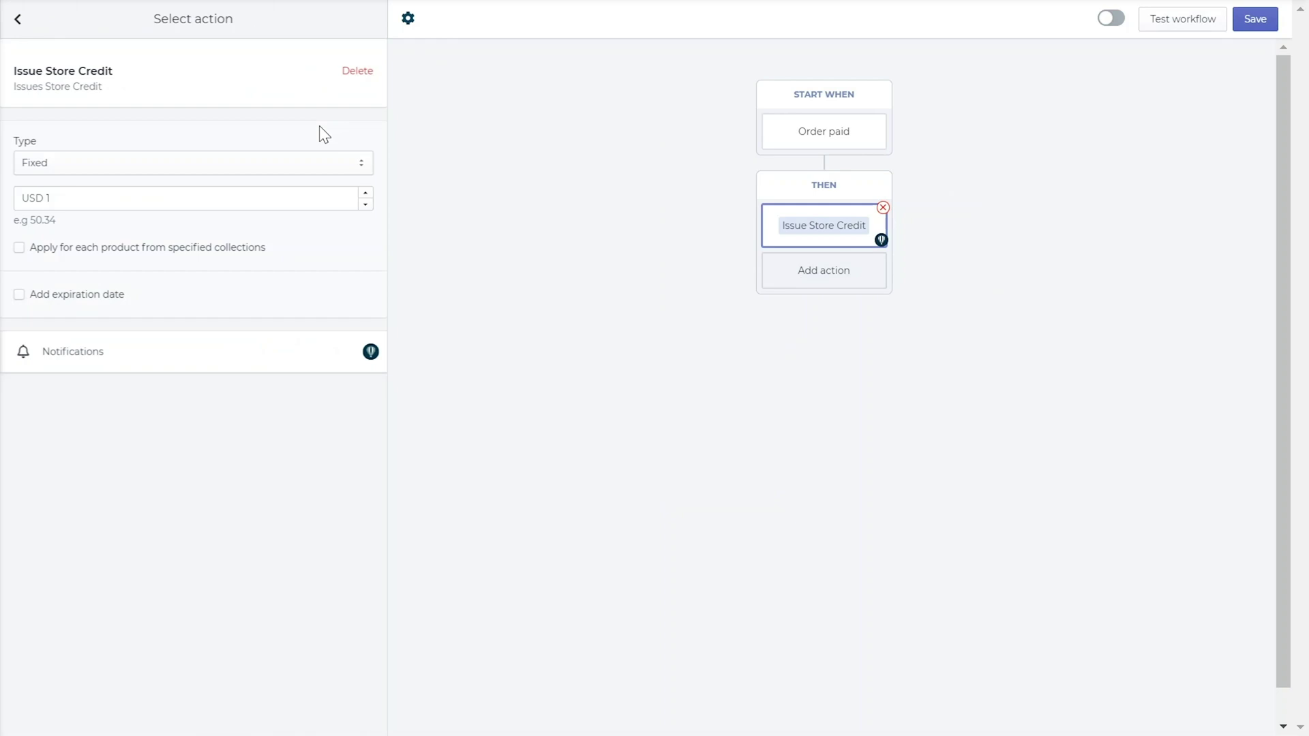
click(333, 160)
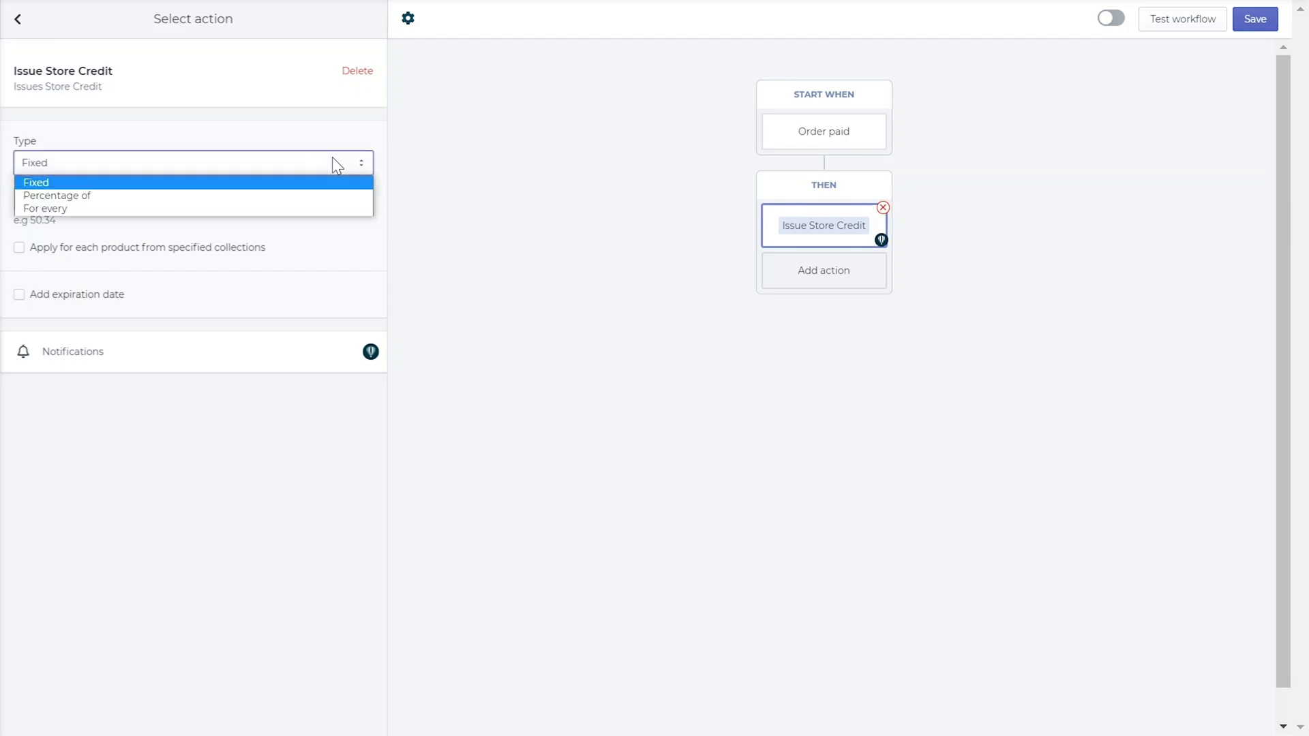
click(333, 158)
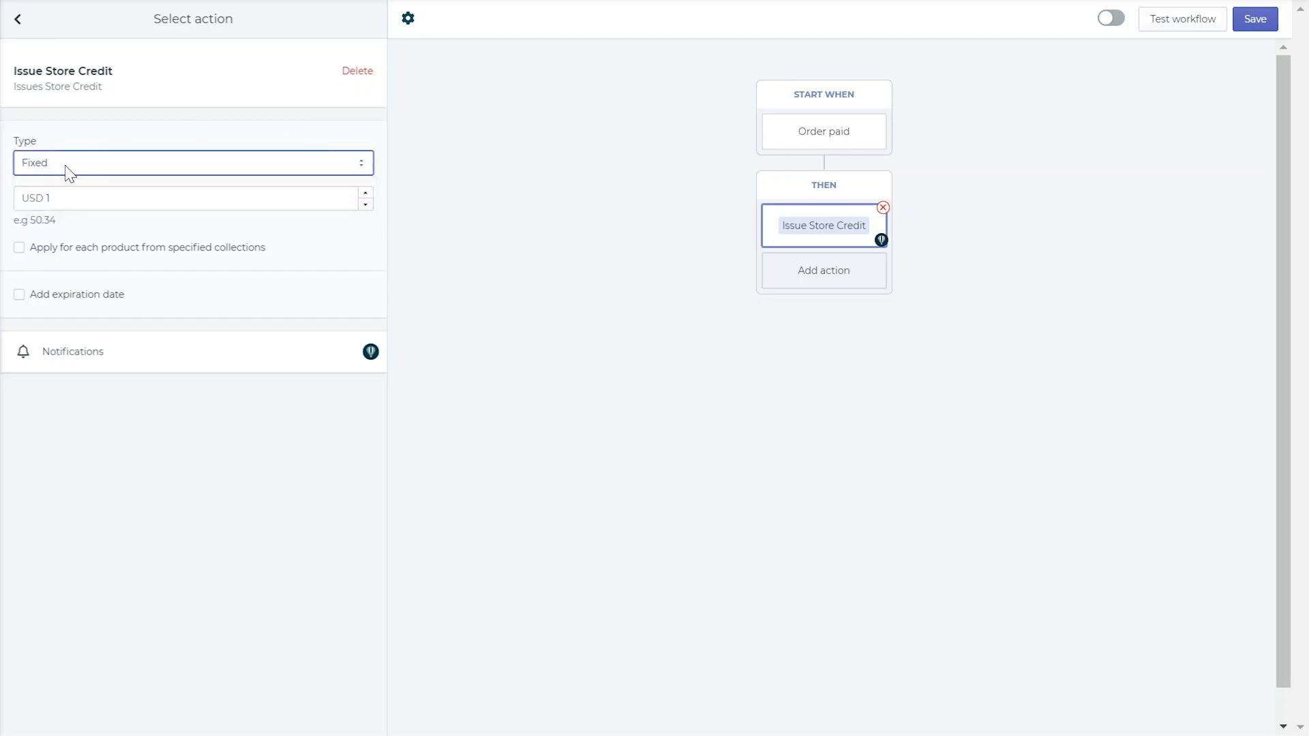
Set the credit to USD 10 for each product from specified collections
click(75, 200)
text(10)
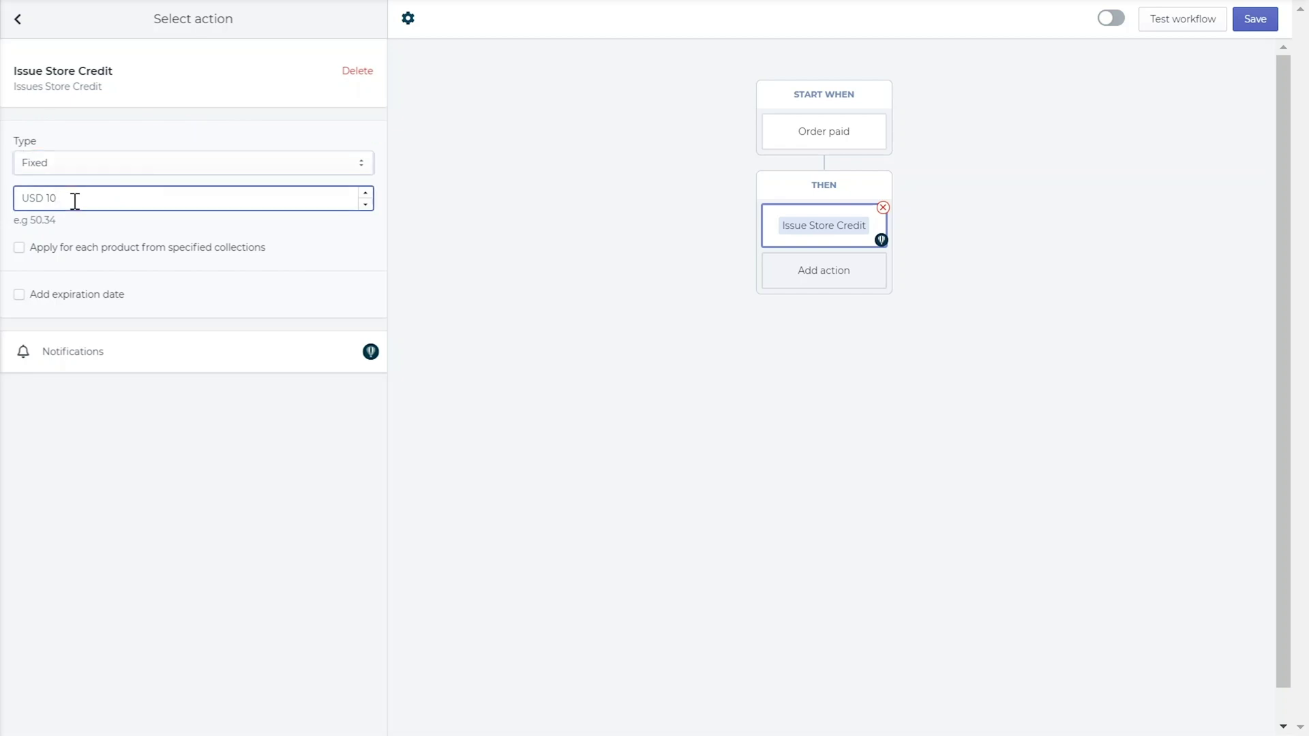
click(20, 248)
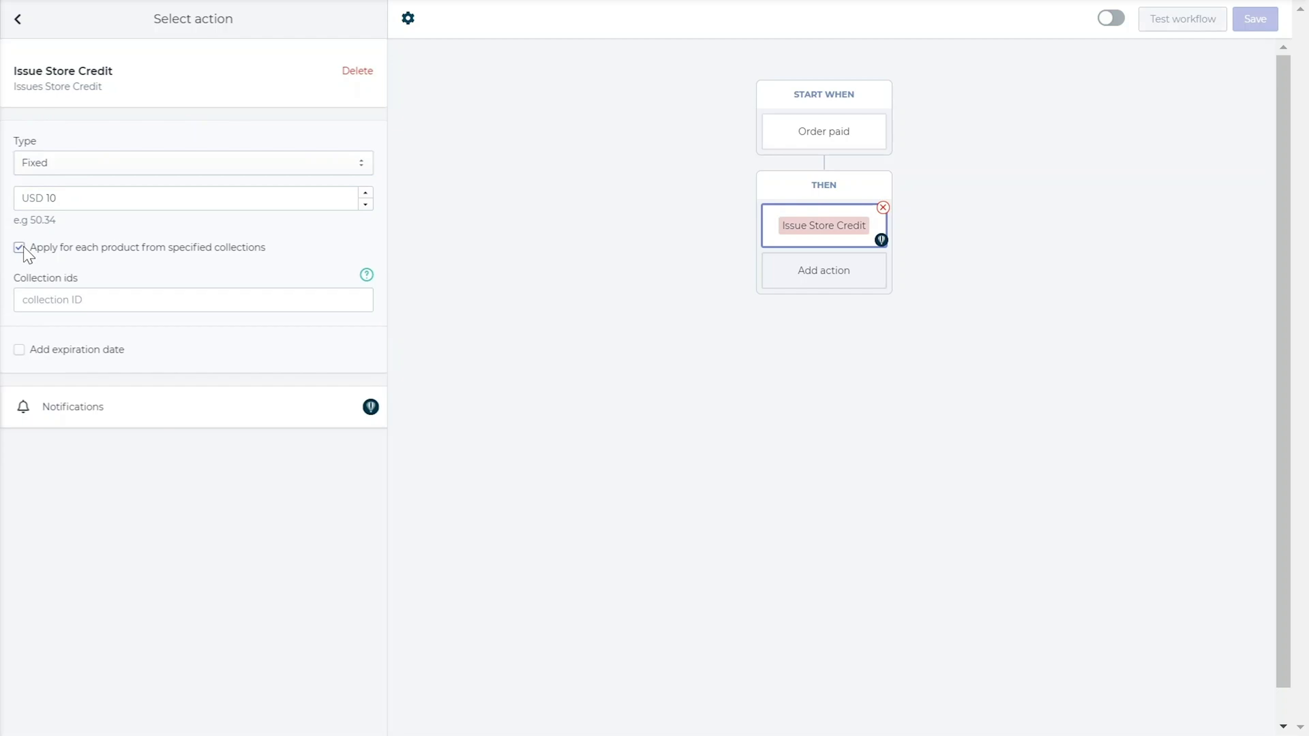
click(36, 293)
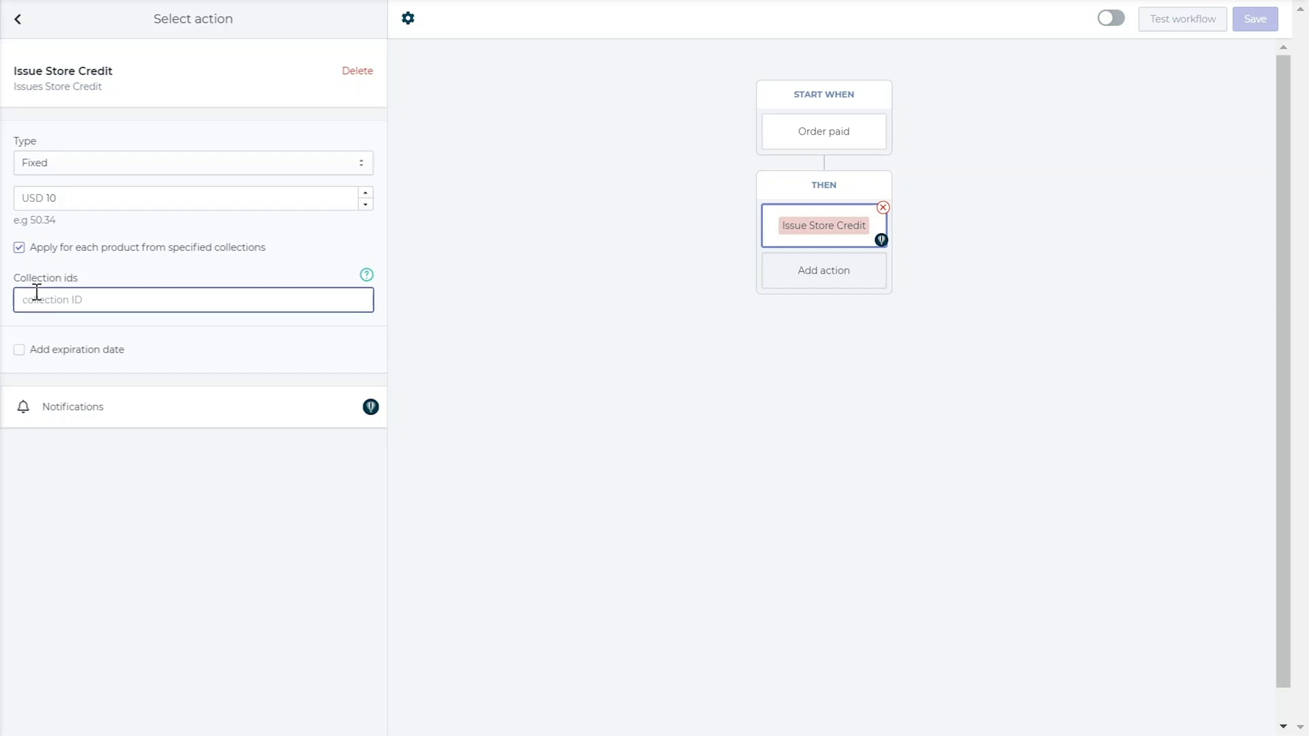
click(84, 170)
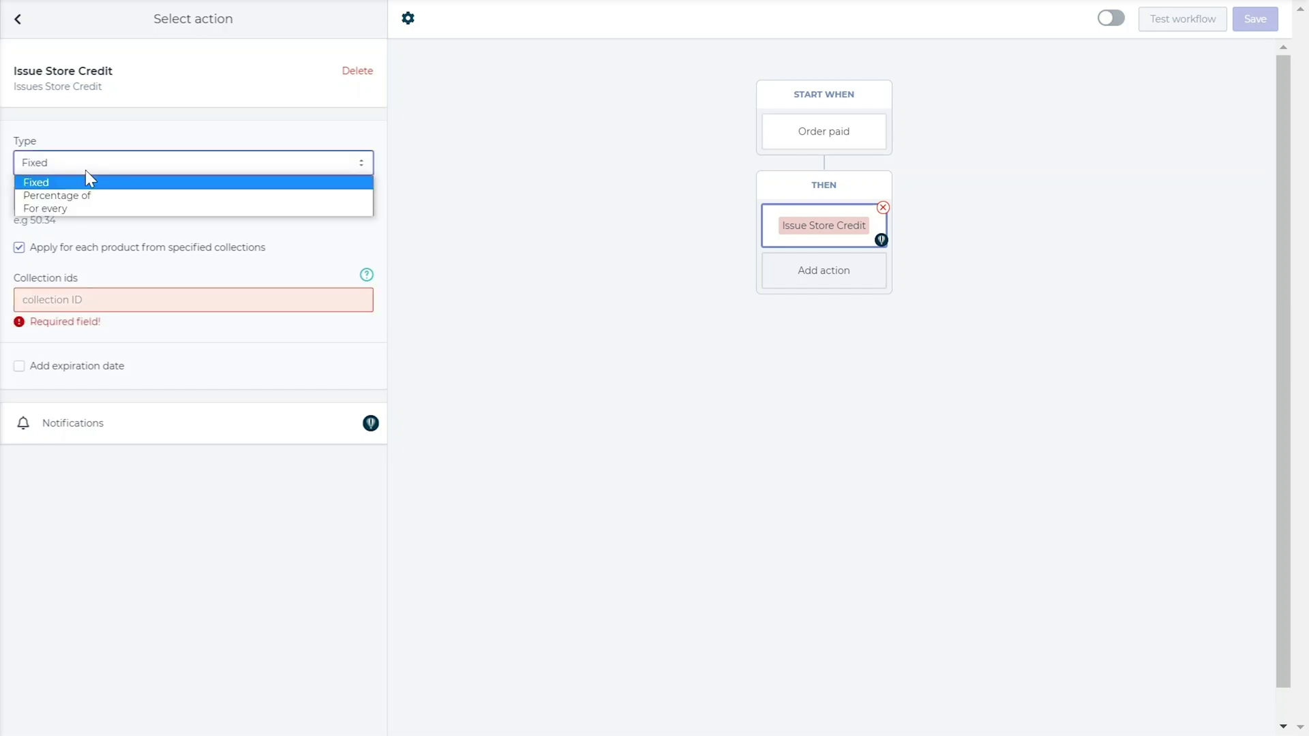
Change the store credit to a 10% percentage of the item price
click(88, 196)
click(82, 199)
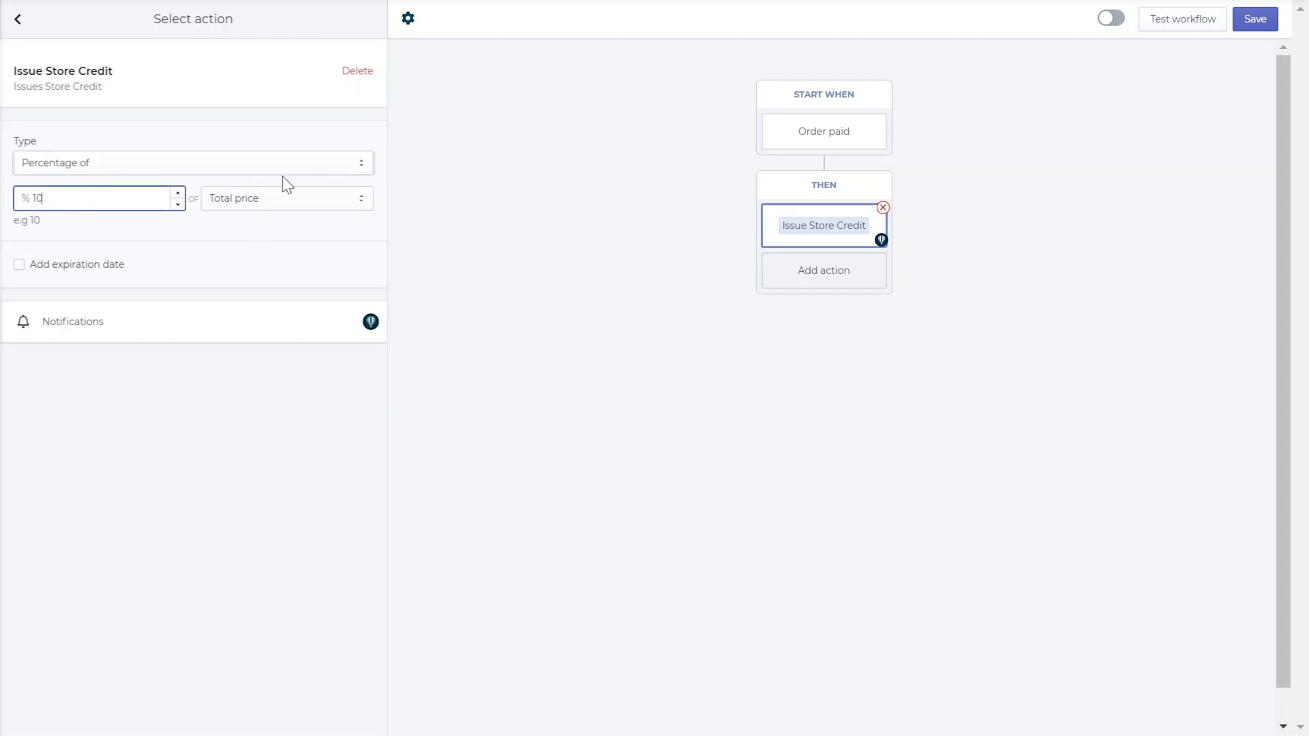
click(289, 198)
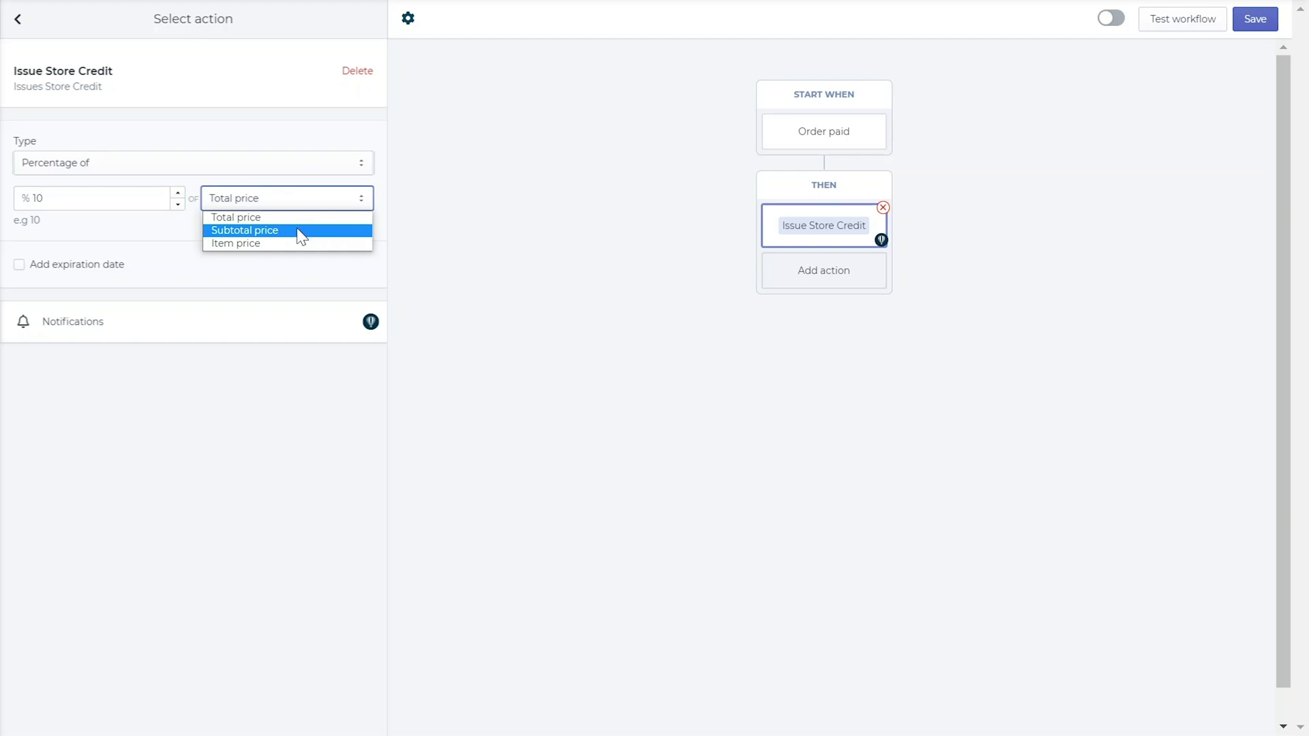
click(284, 243)
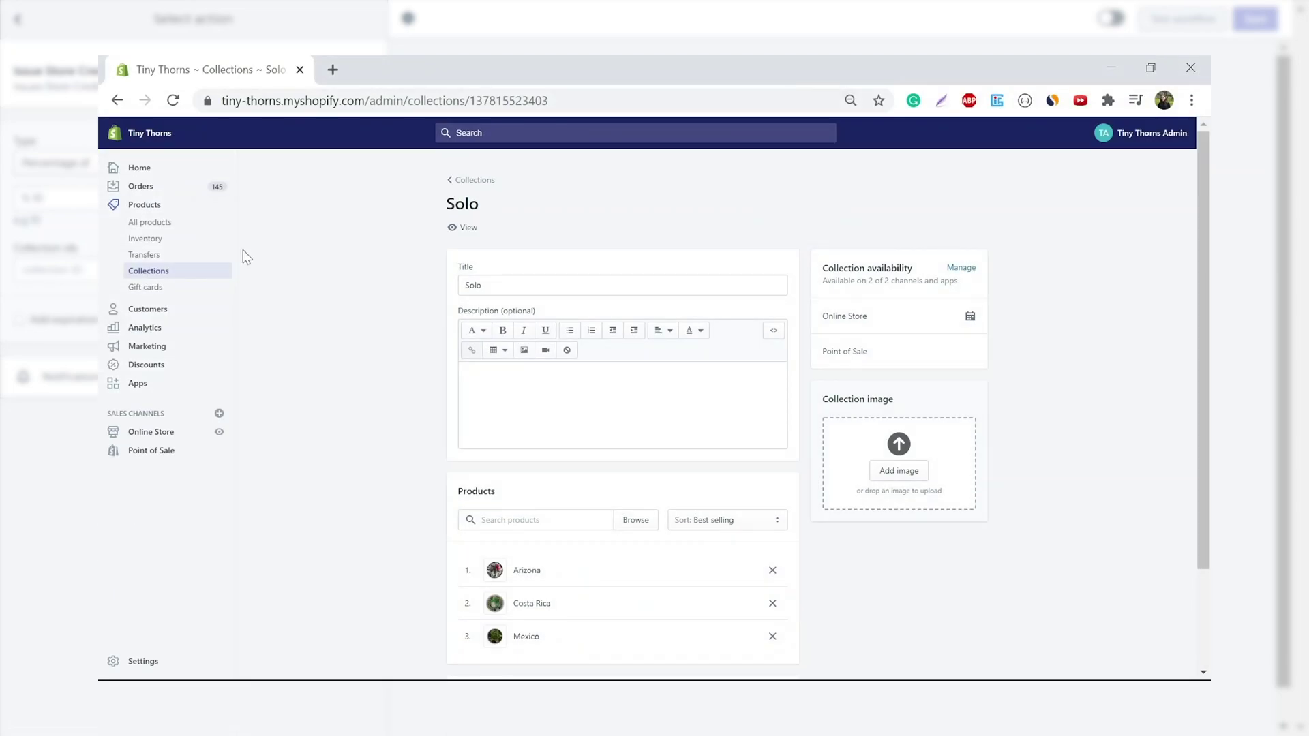
Select the Solo collection's numeric ID at the end of the Shopify page URL
click(531, 100)
double_click(542, 100)
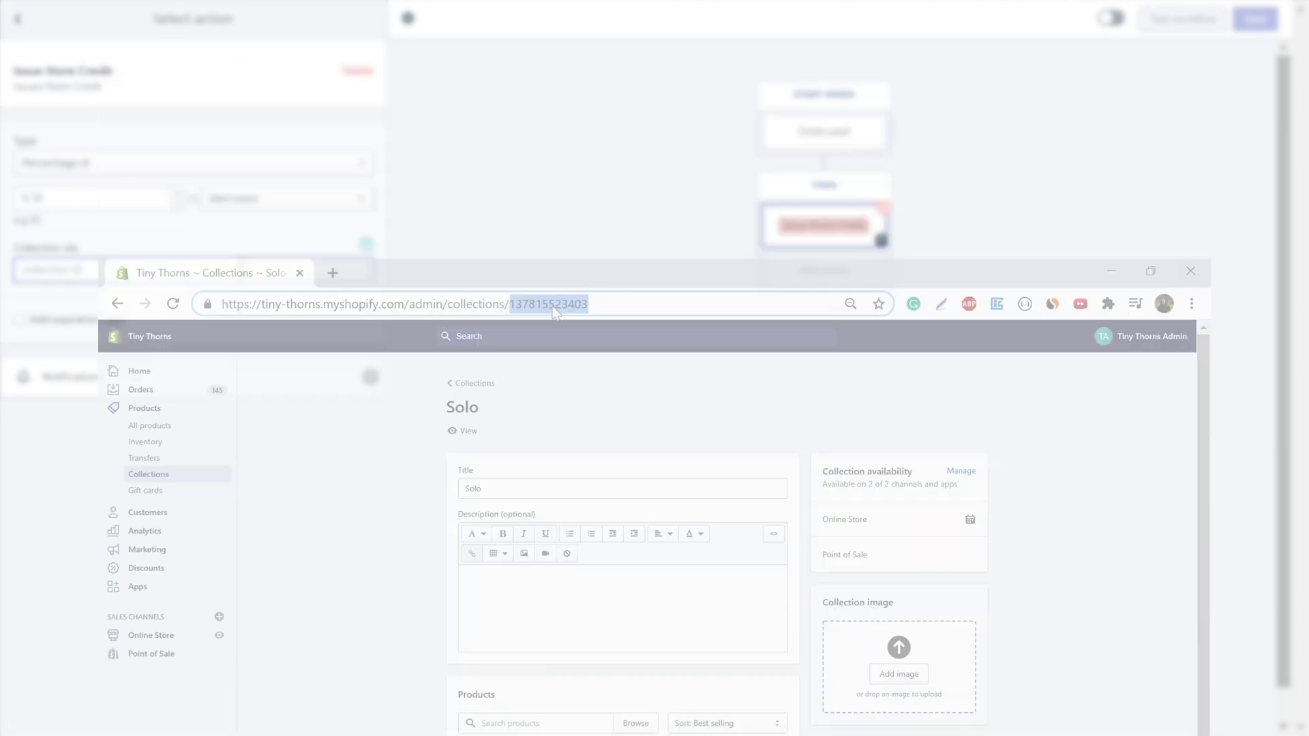
click(231, 164)
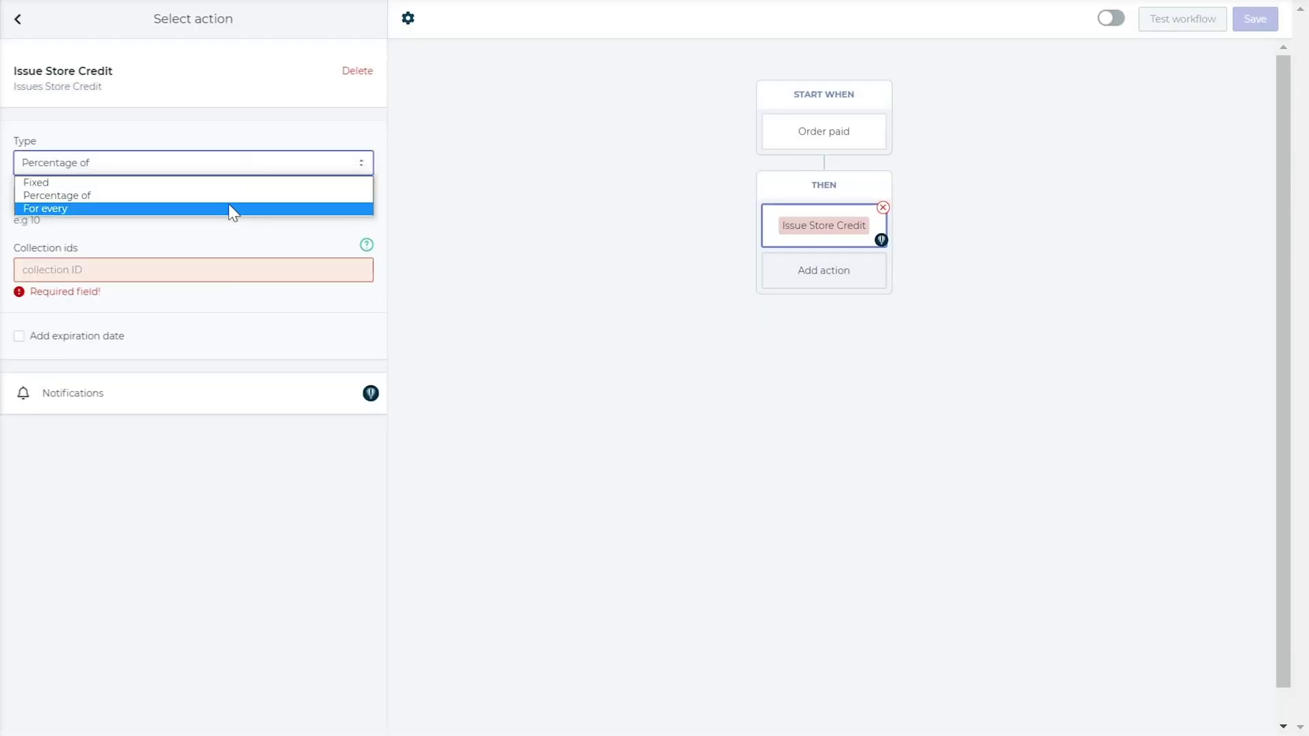
Set store credit to USD 10 for every USD 100 of Total price, with an expiration date
click(231, 209)
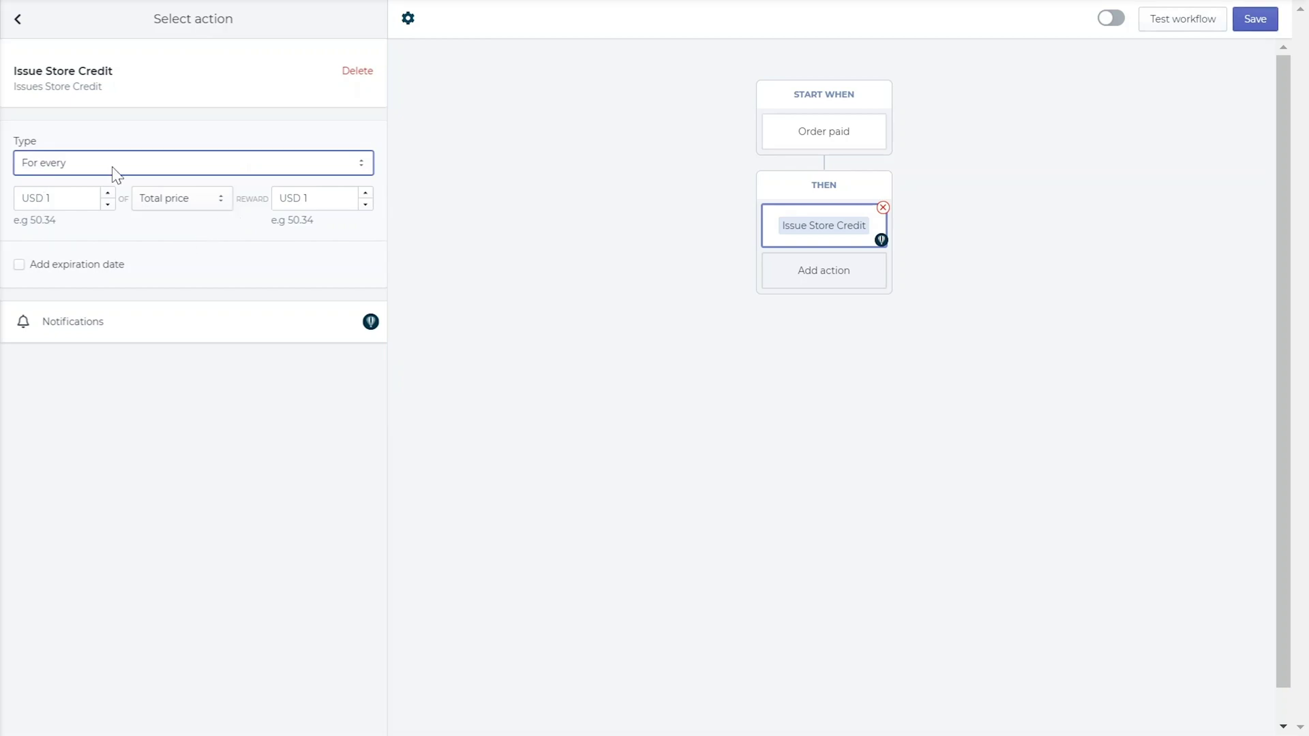
click(203, 202)
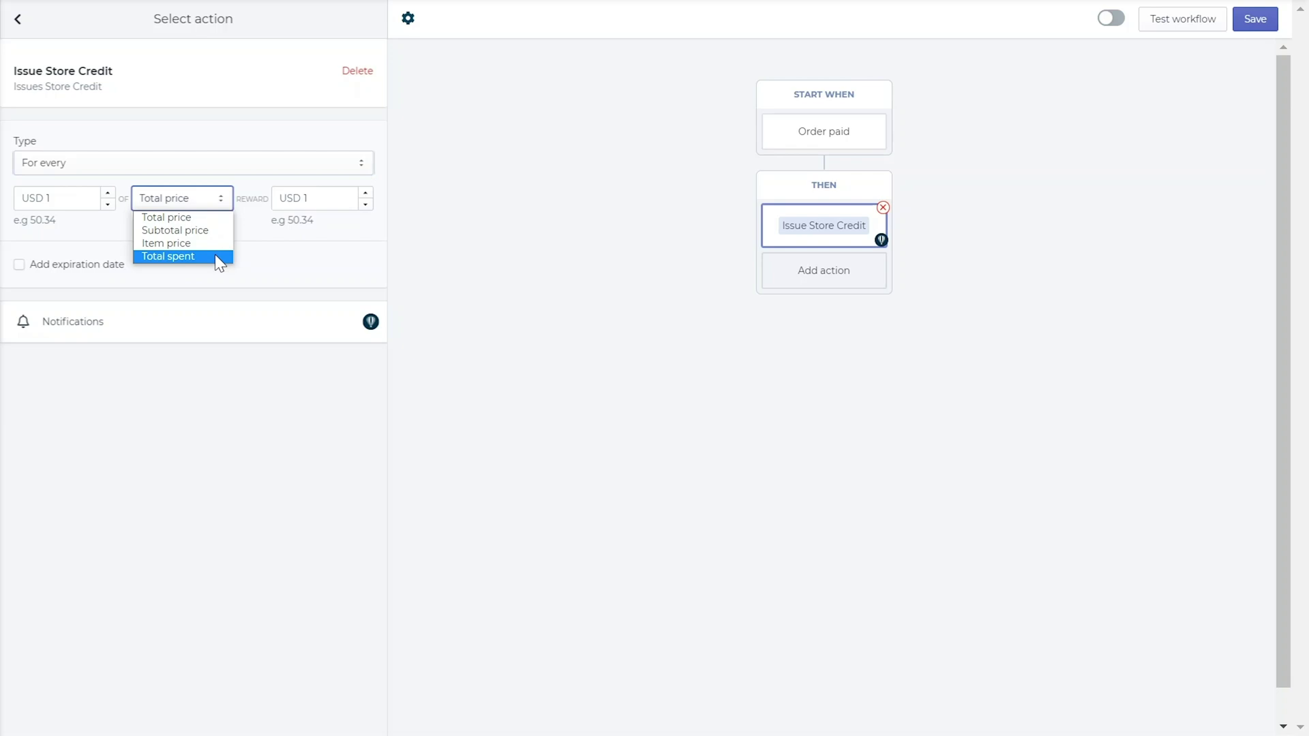
click(208, 217)
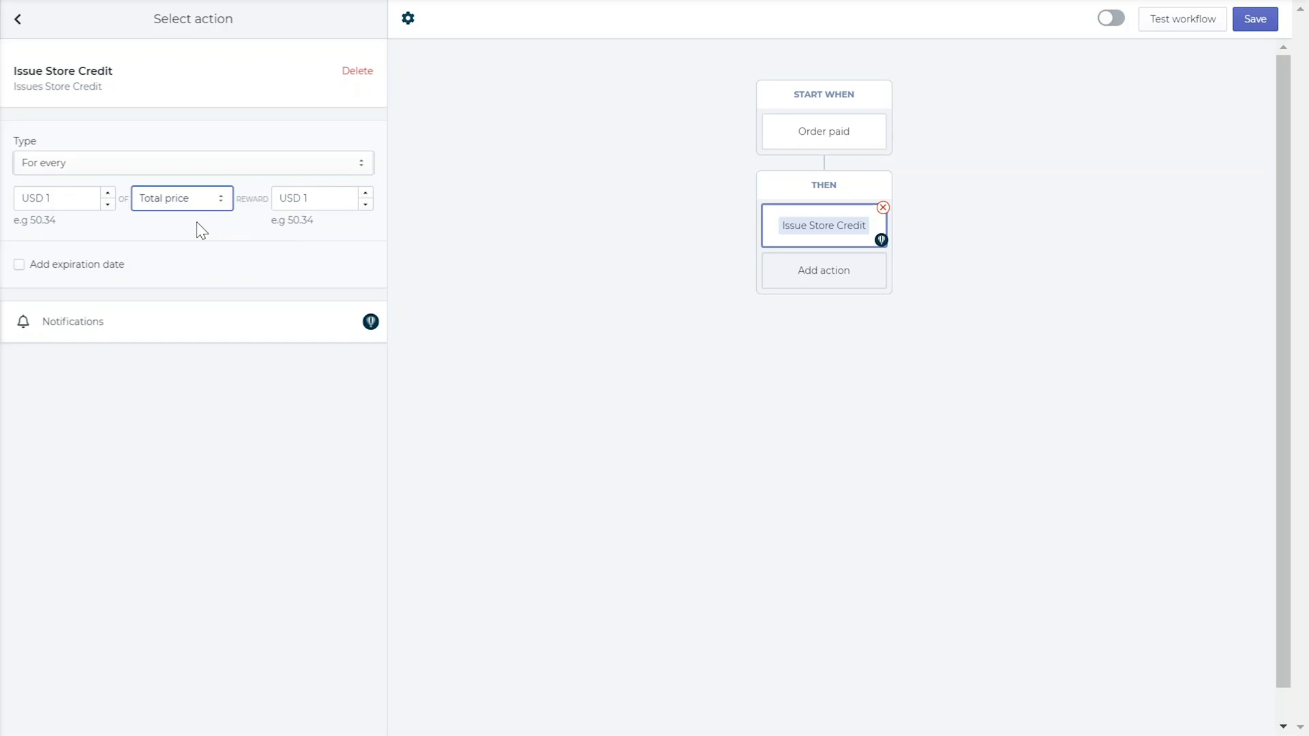
click(86, 199)
text(00)
click(320, 198)
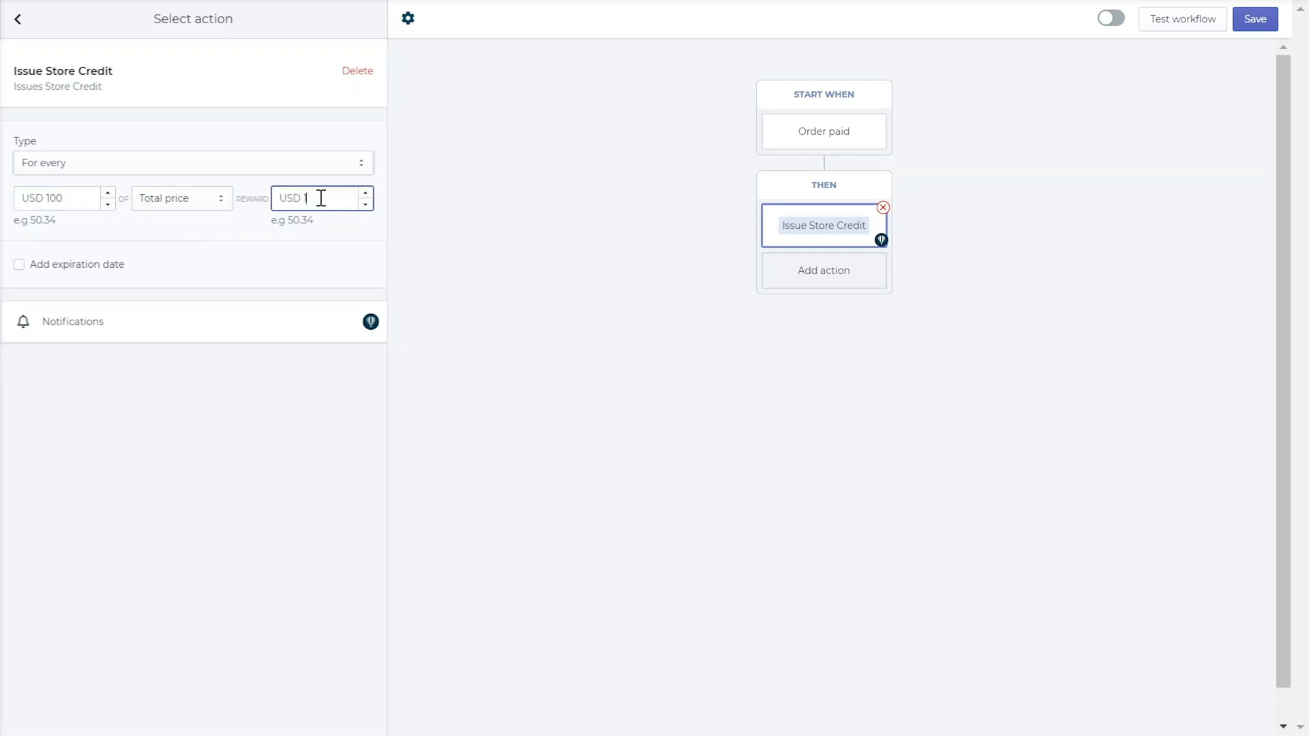
text(0)
click(311, 259)
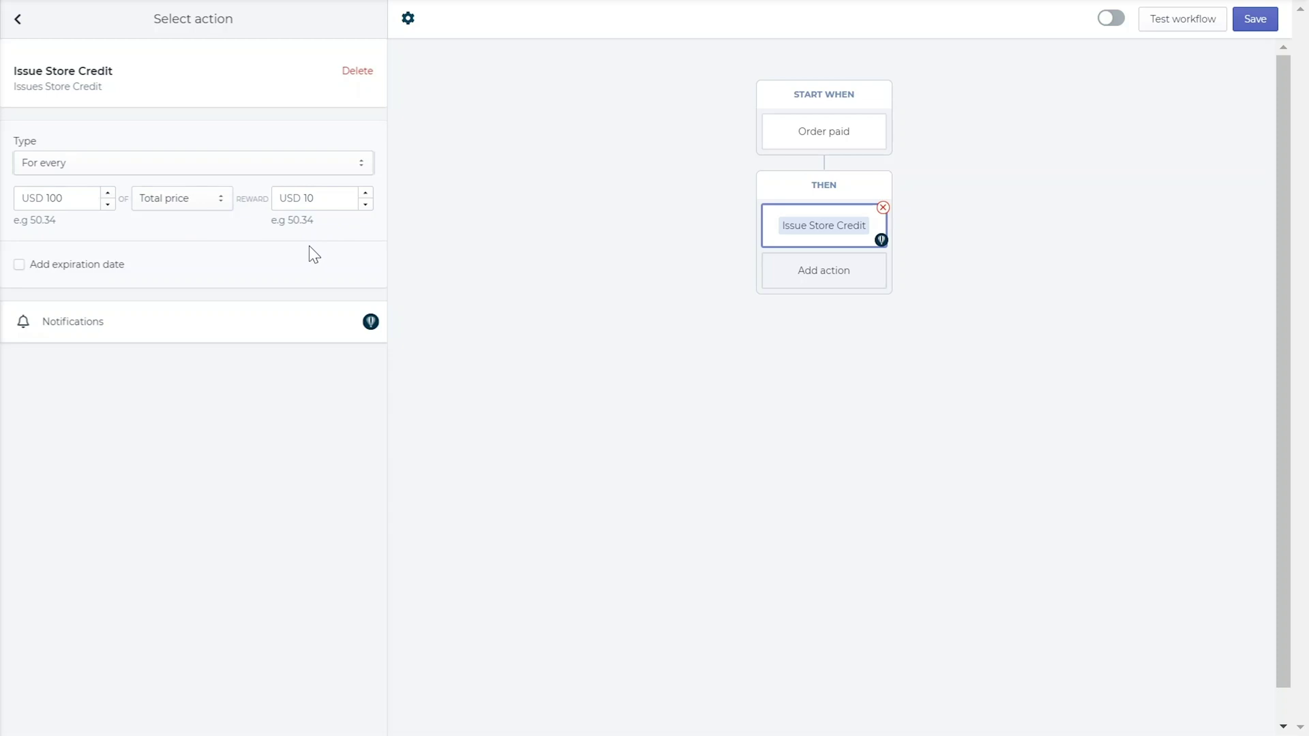
click(19, 265)
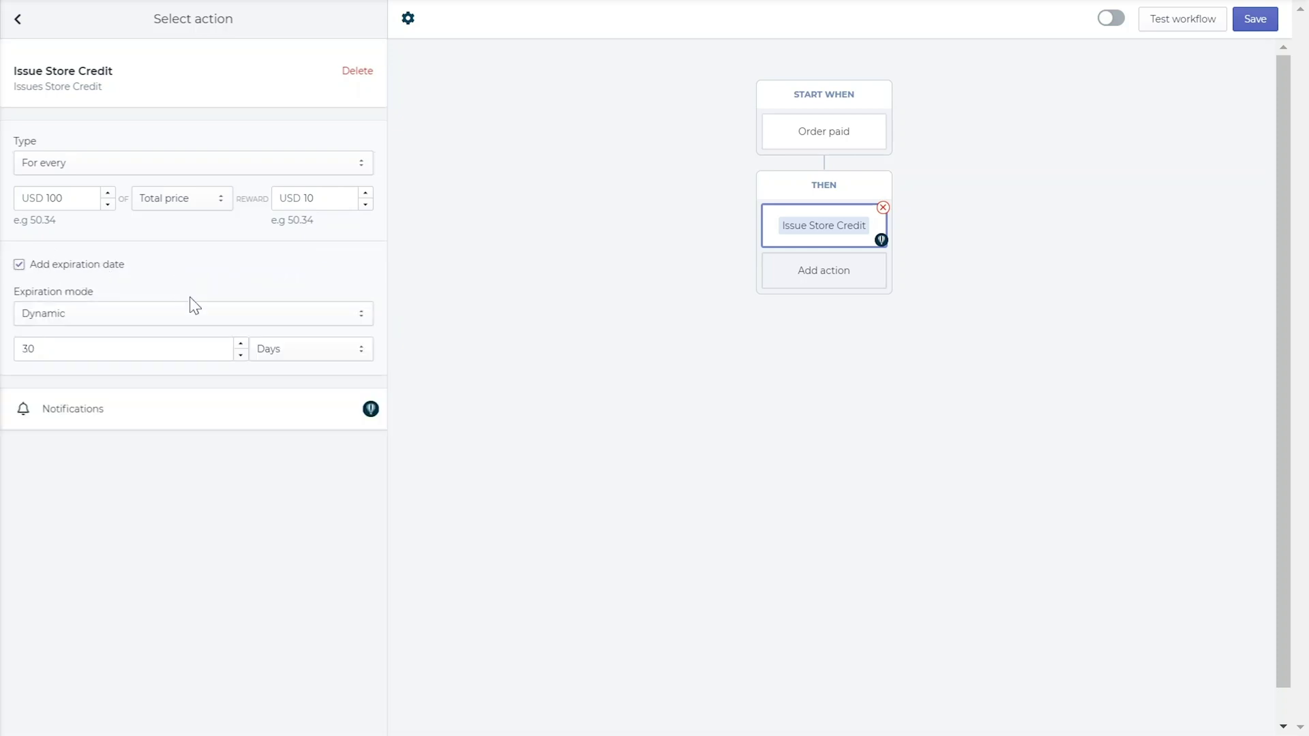
Keep the credit's expiration mode Dynamic at 30 days
click(202, 315)
click(196, 344)
click(182, 318)
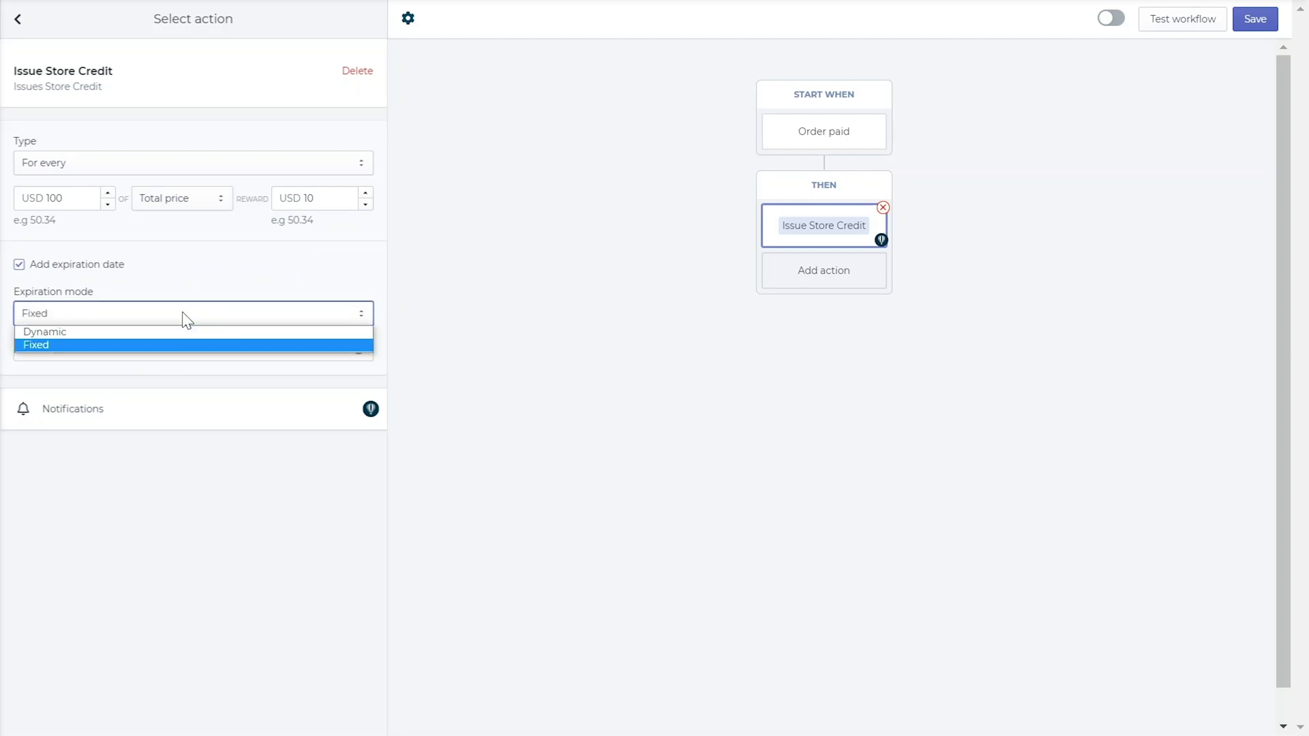
click(186, 330)
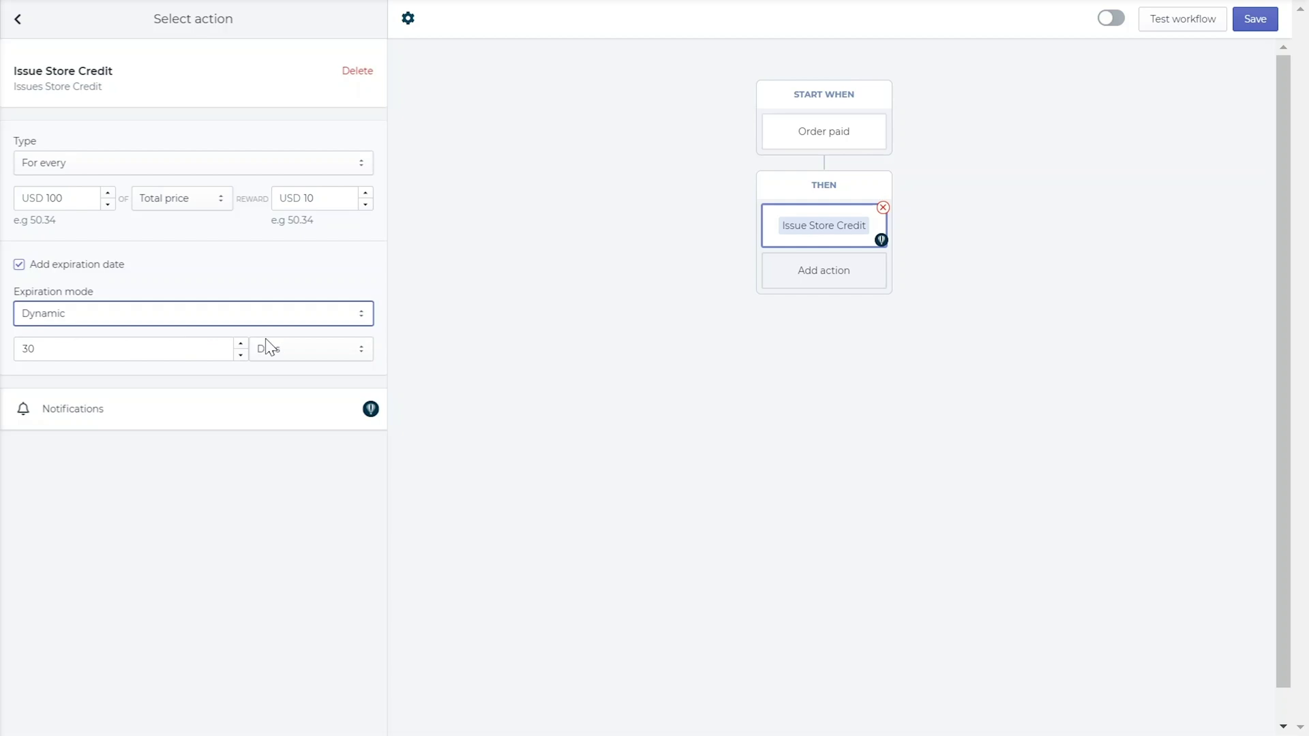
click(279, 345)
click(279, 345)
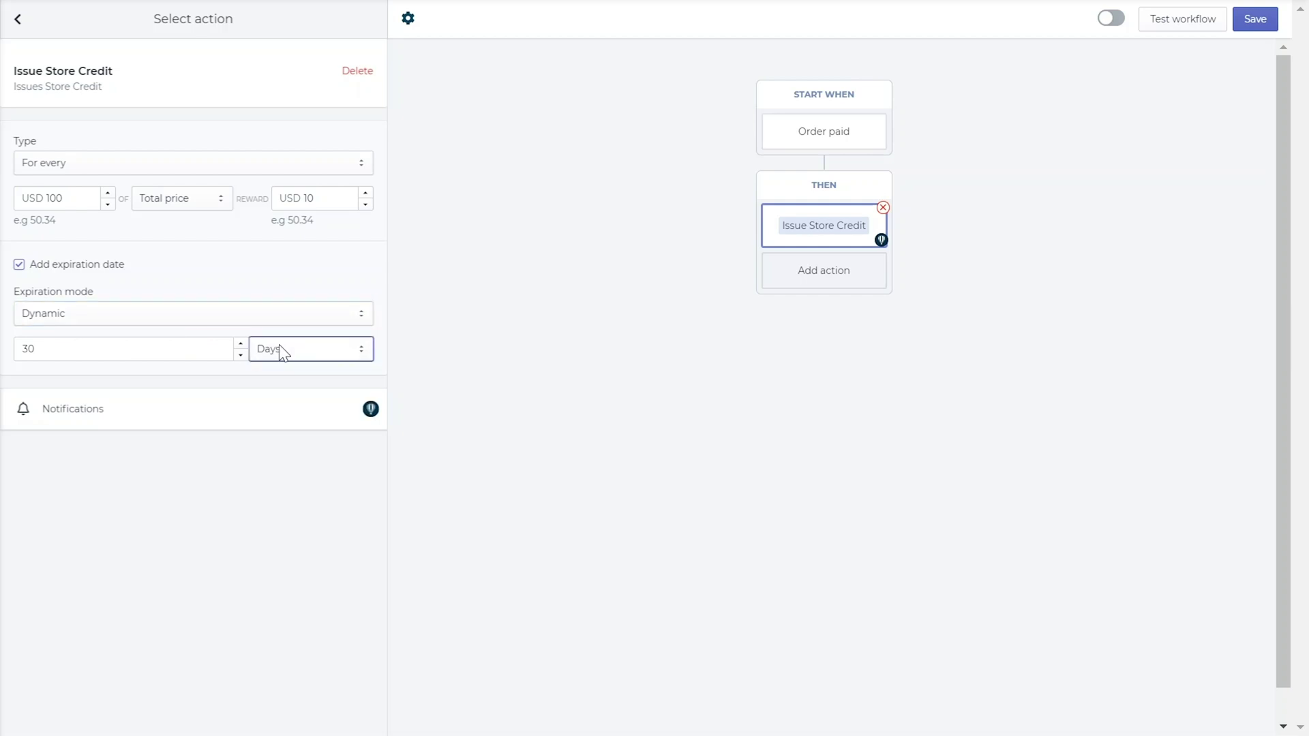
Review the store credit email's subject and body, then delete the Issue Store Credit action
click(104, 421)
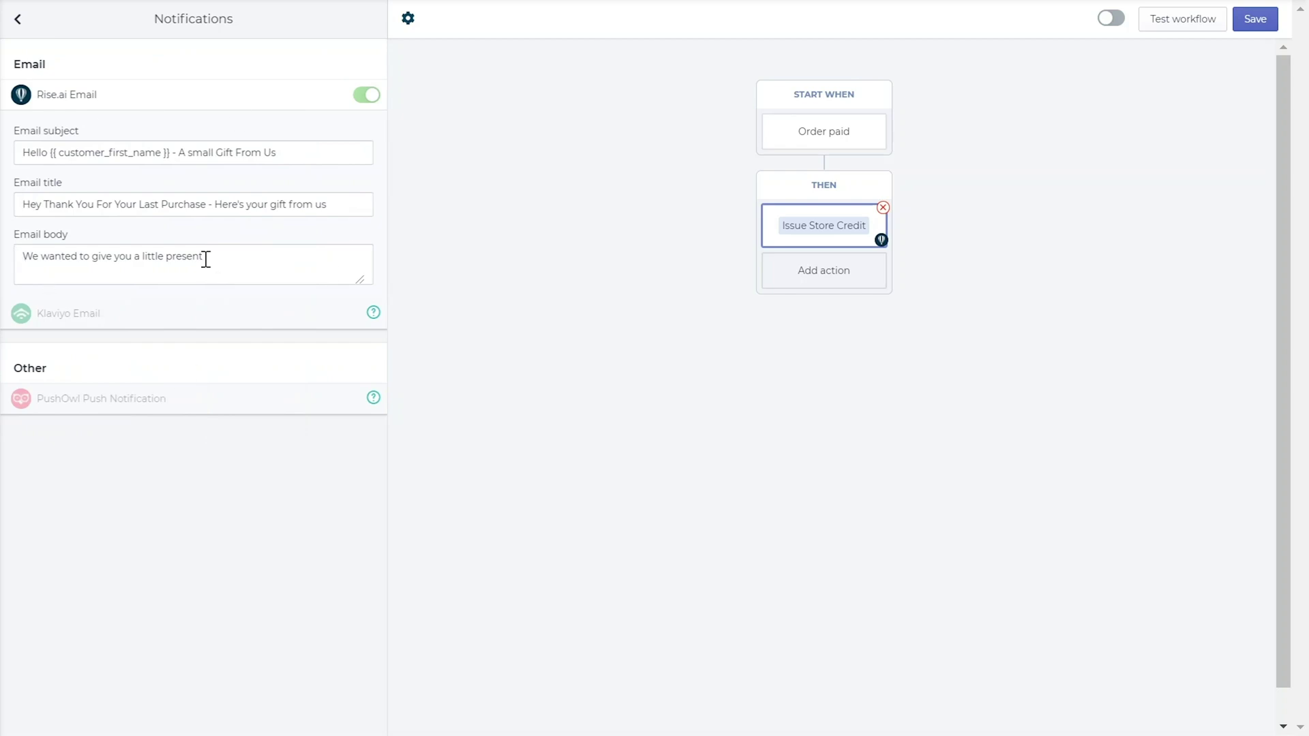
click(53, 153)
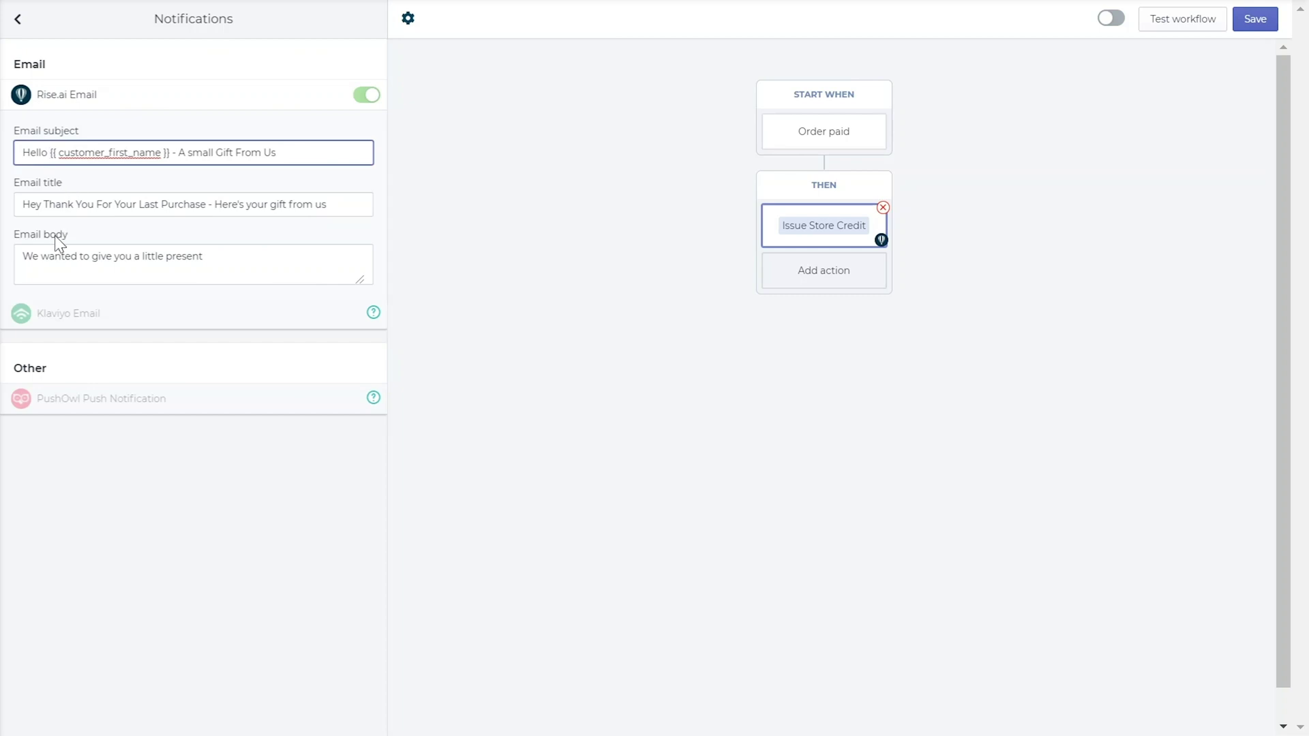
click(59, 255)
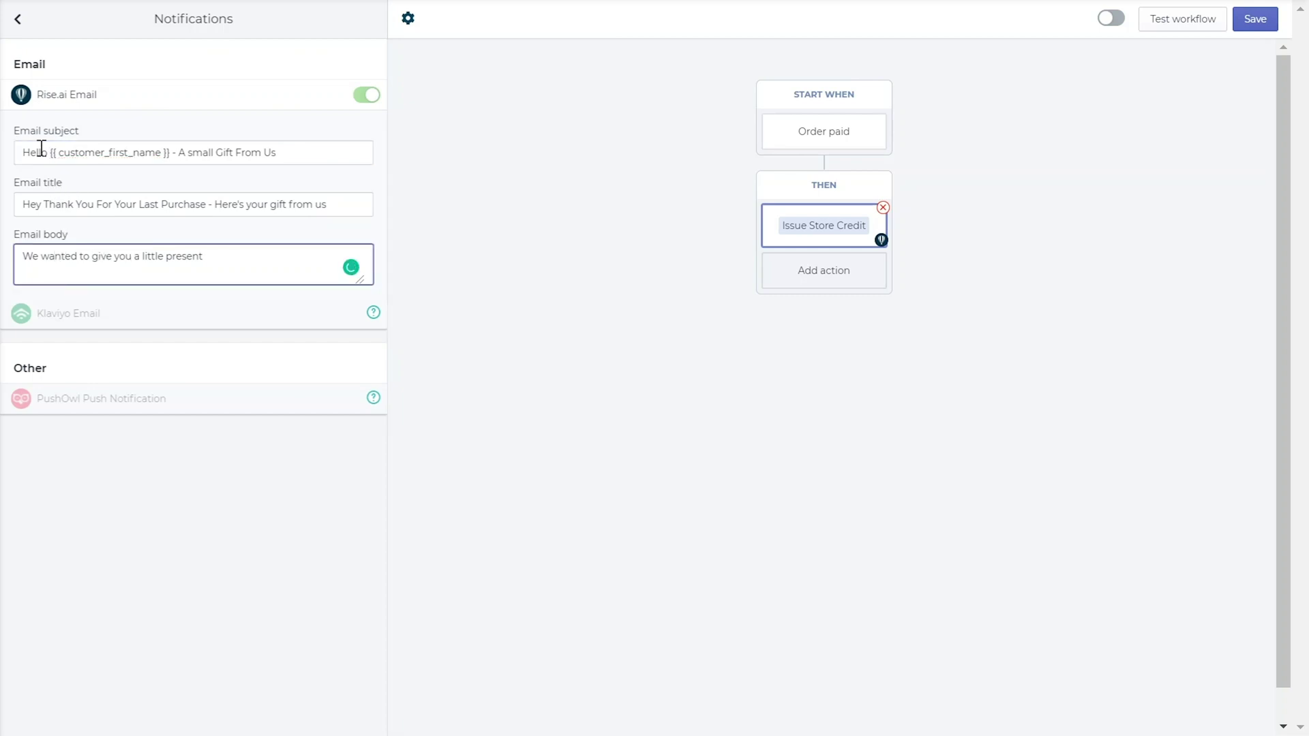
click(882, 210)
Add an Issue Limited Store Credit action for collection 12345
click(838, 270)
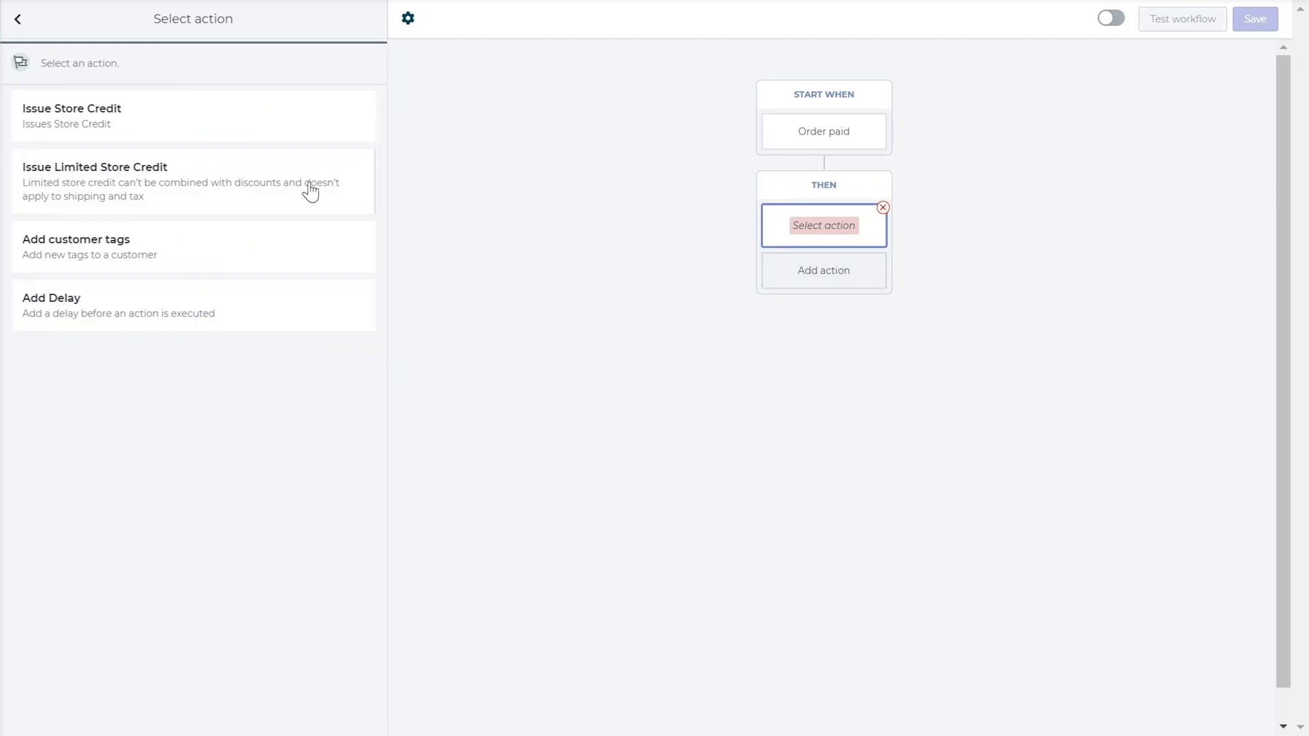
click(281, 189)
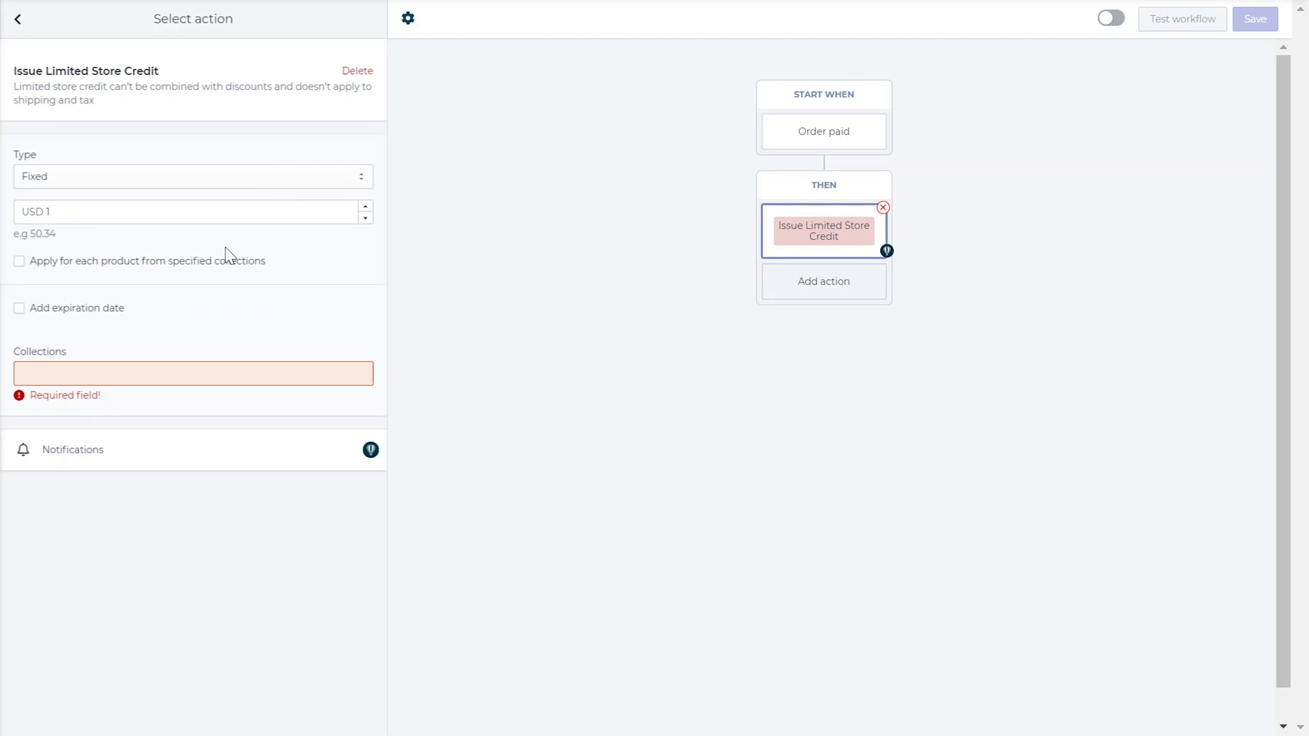
click(120, 374)
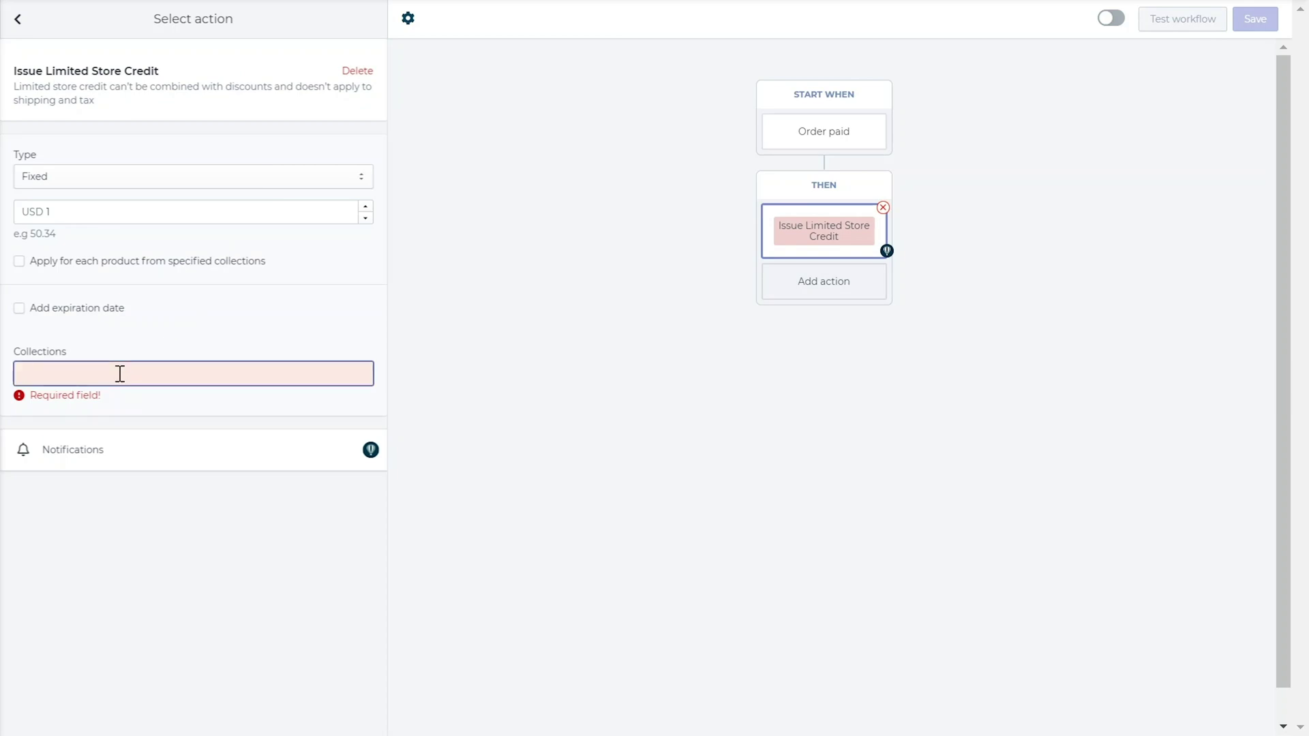
text(12345)
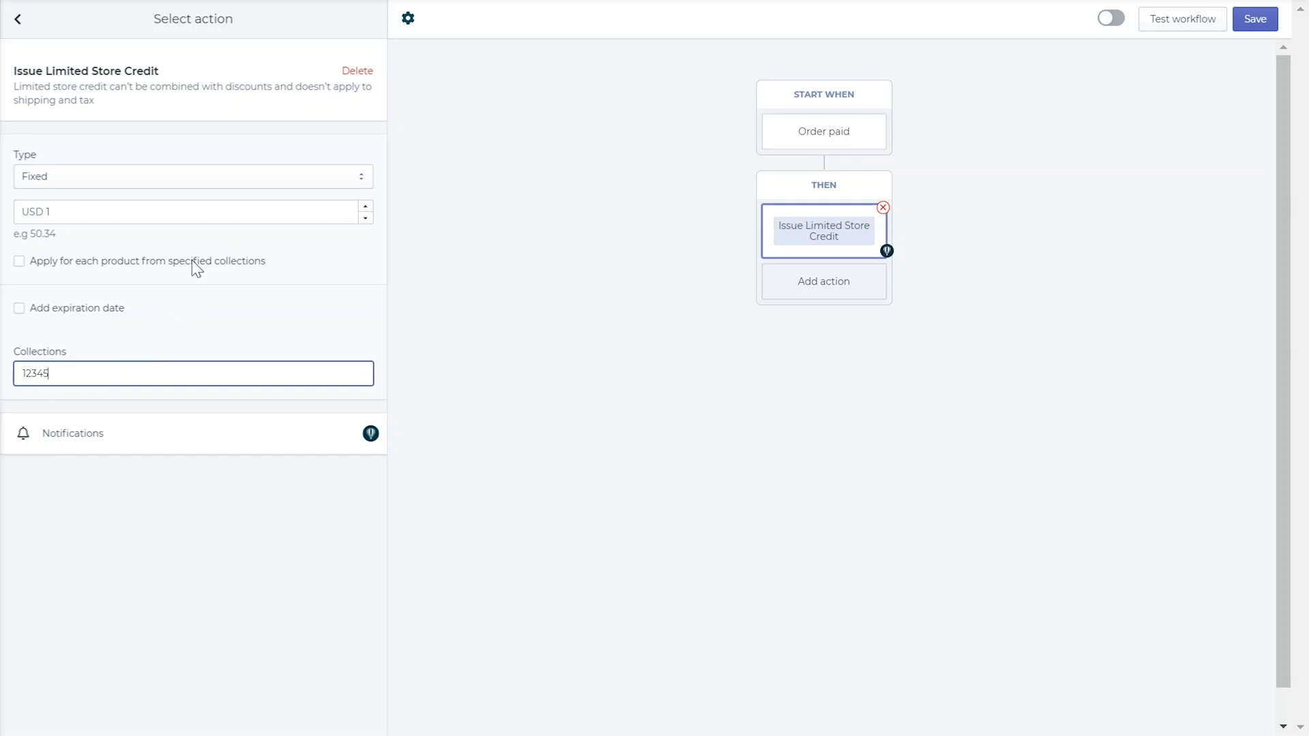
Keep its credit type Fixed, then delete the action, leaving an empty action step
click(255, 177)
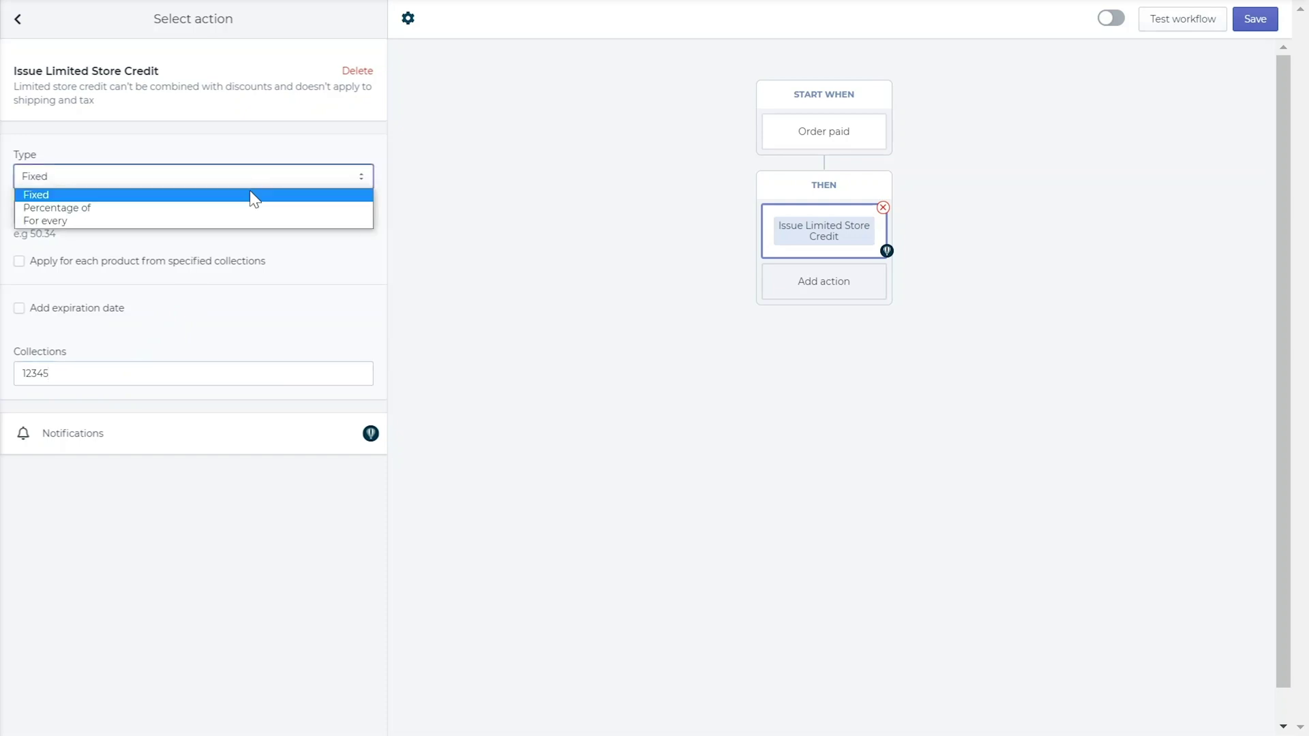
click(256, 173)
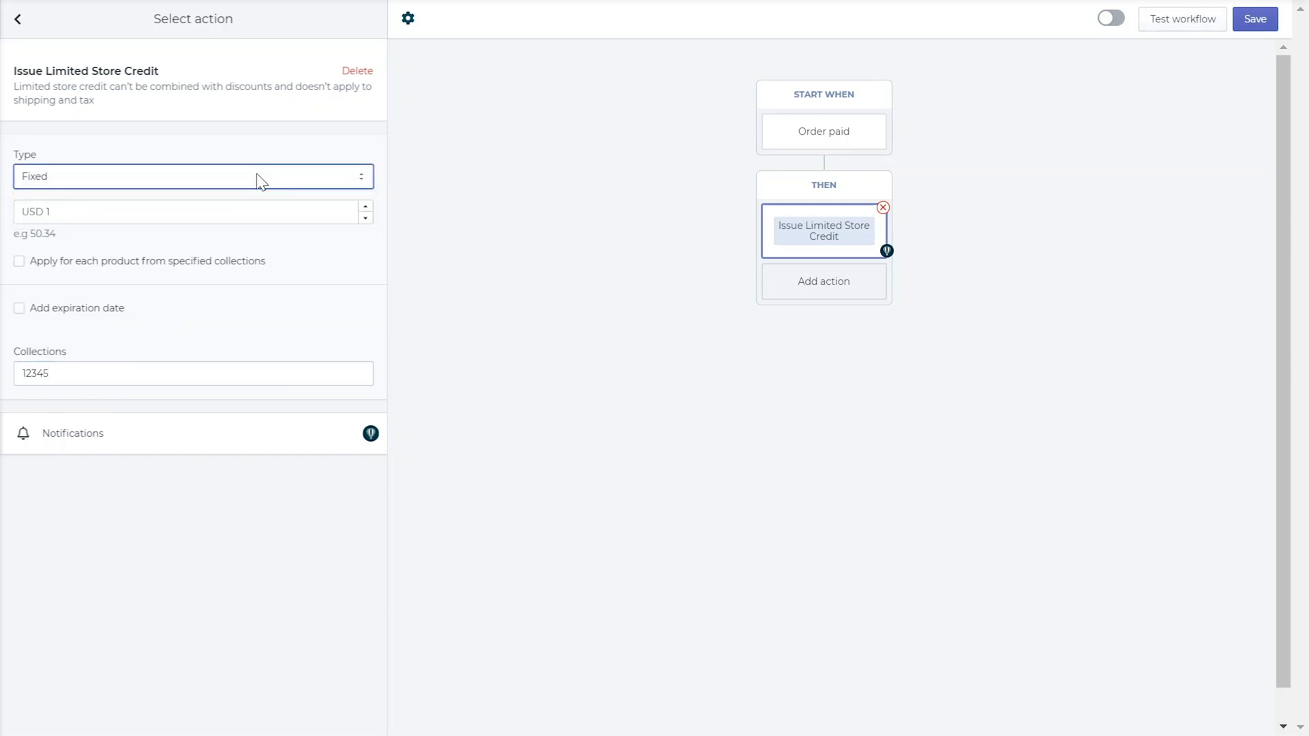
click(883, 207)
click(827, 265)
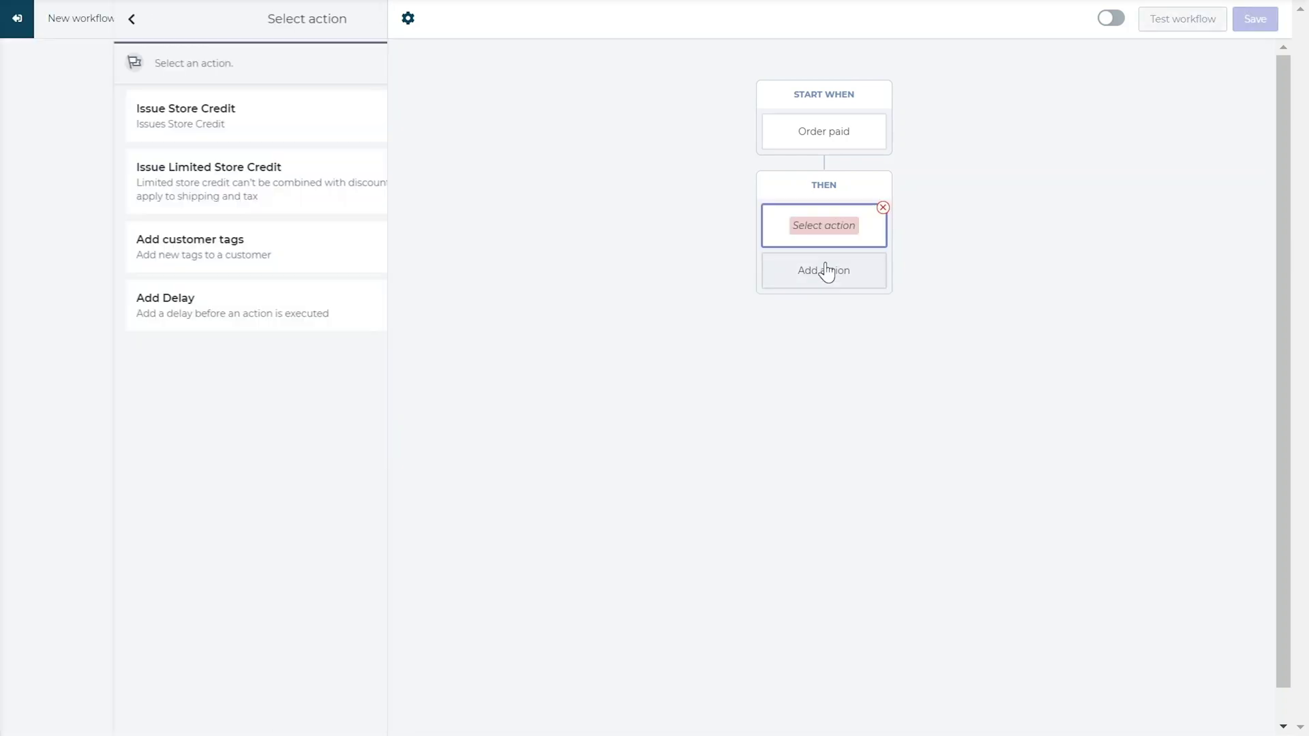
Try an Add customer tags action with tag 'Gold', then delete it
click(339, 246)
click(84, 165)
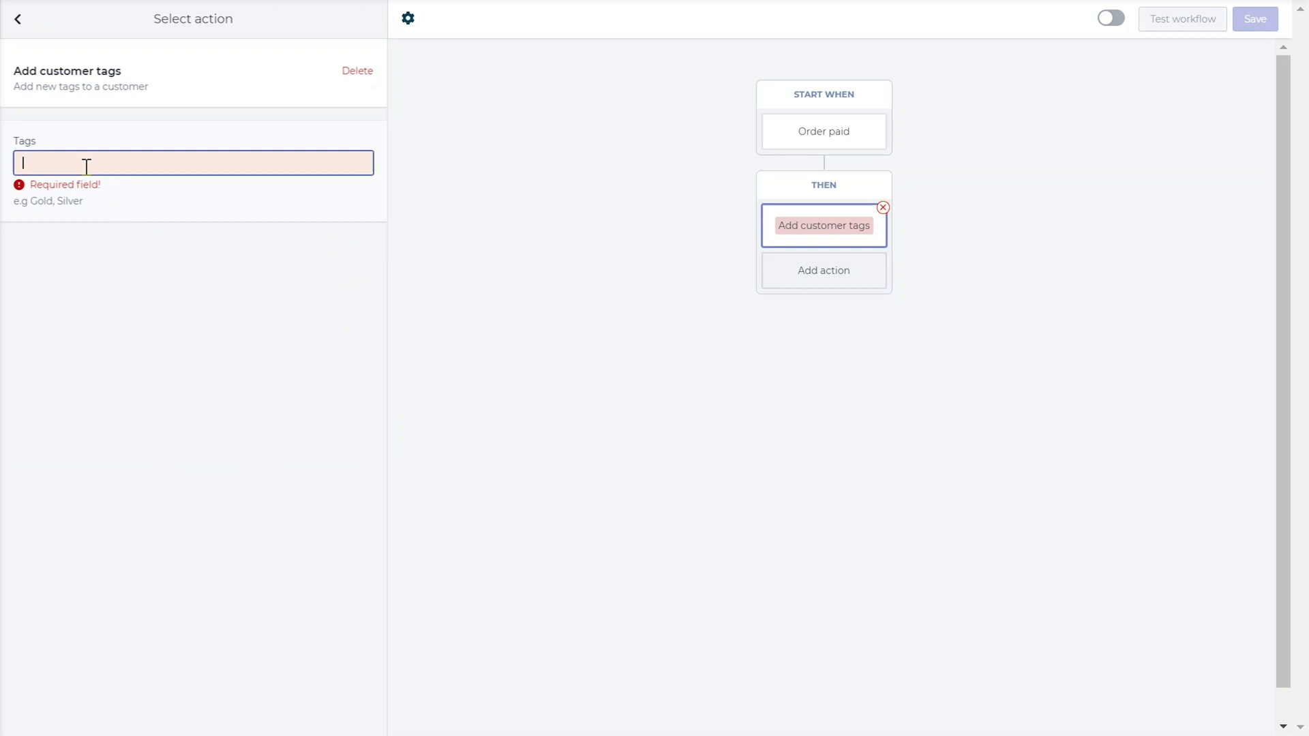
text(Gold)
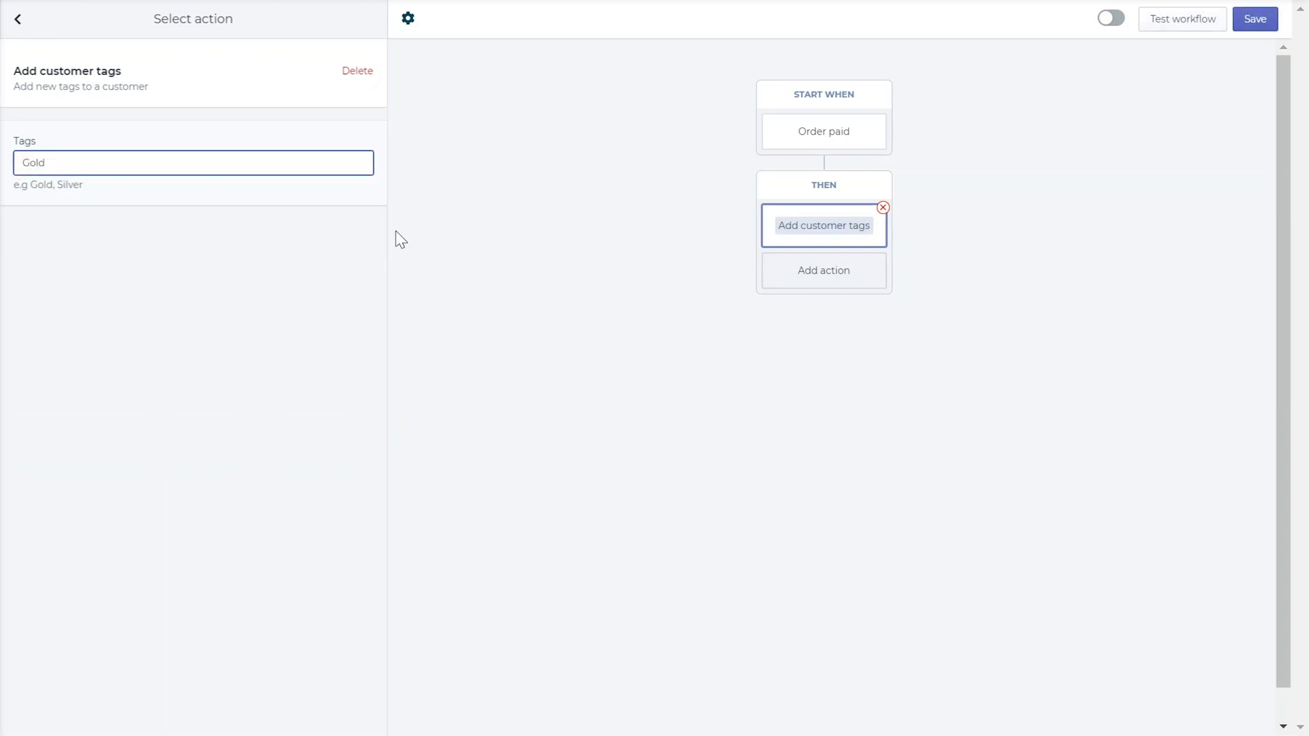
click(883, 207)
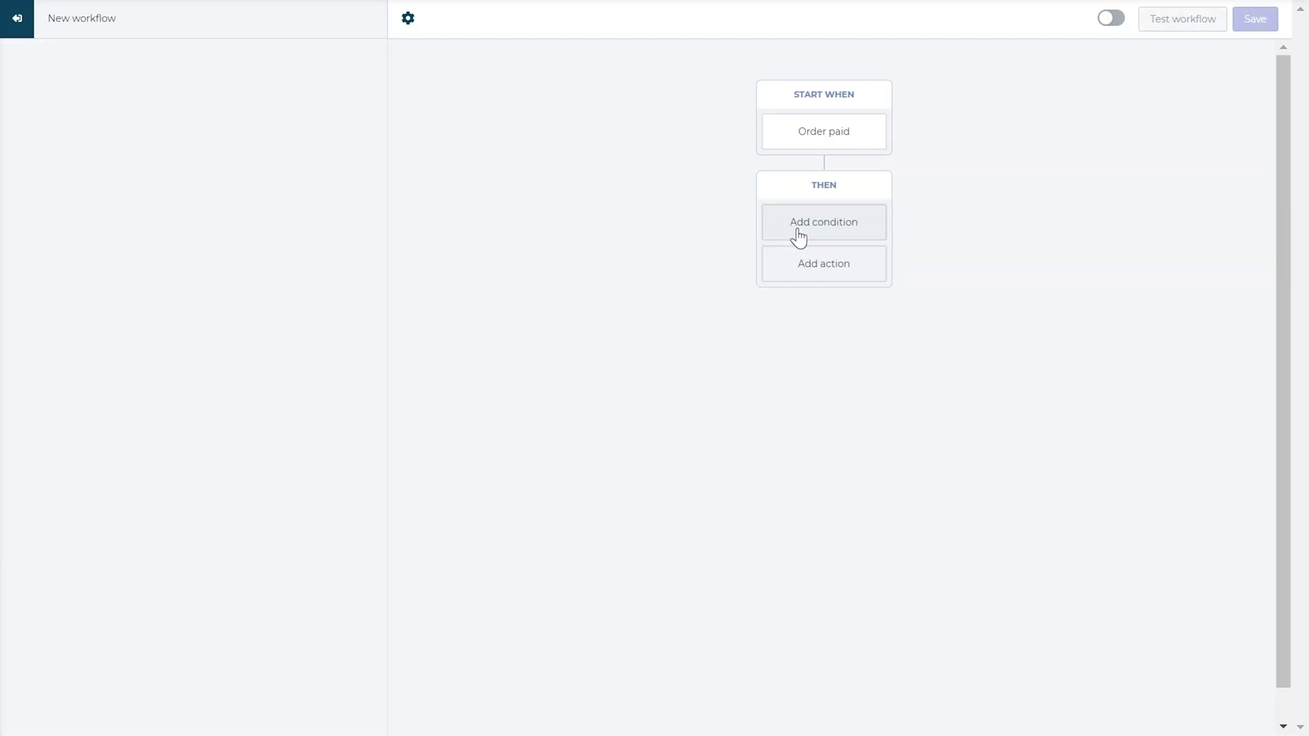
Add a 30-day delay followed by an Issue Store Credit action
click(825, 266)
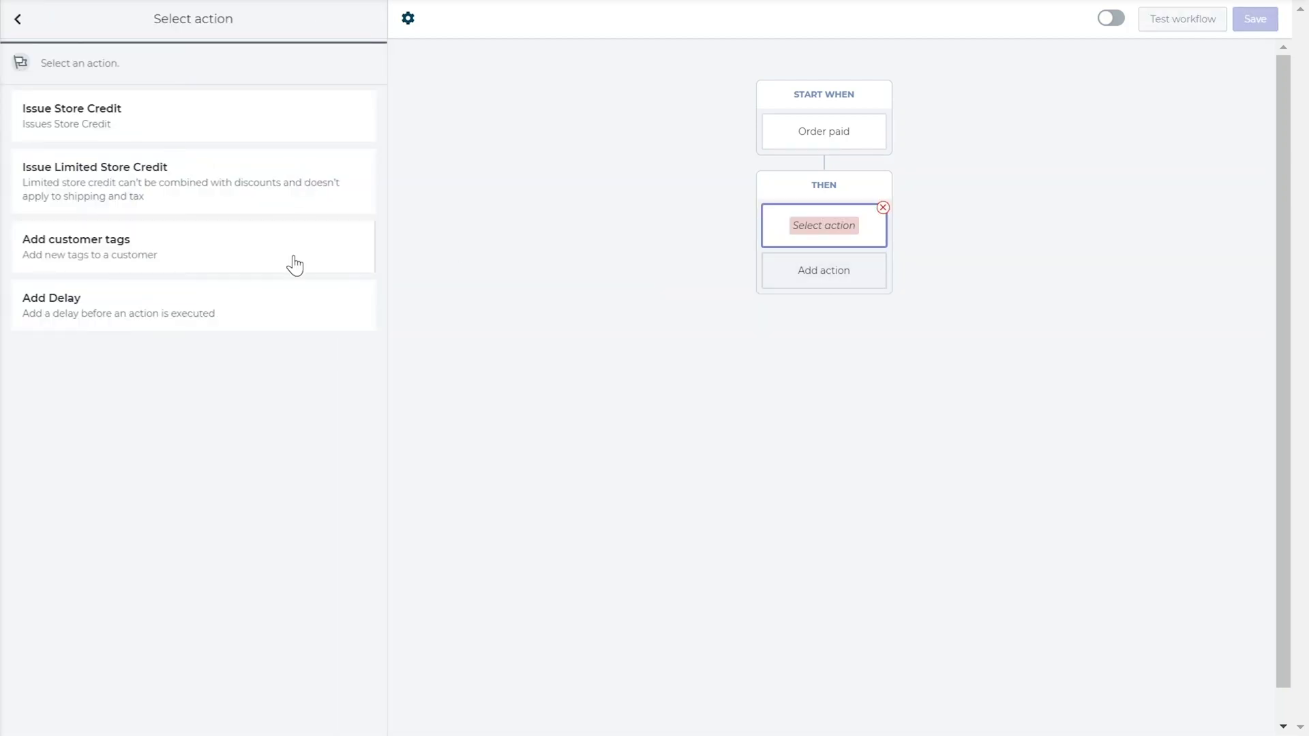
click(166, 310)
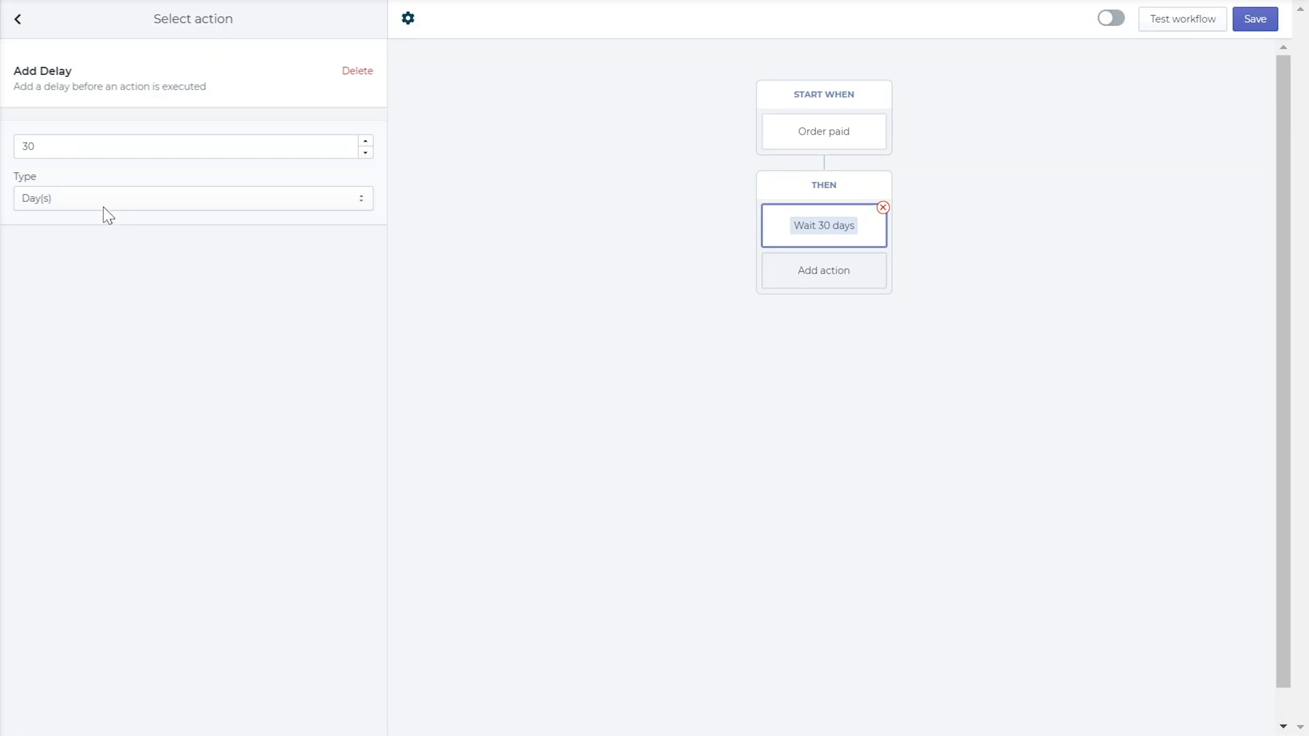
click(812, 278)
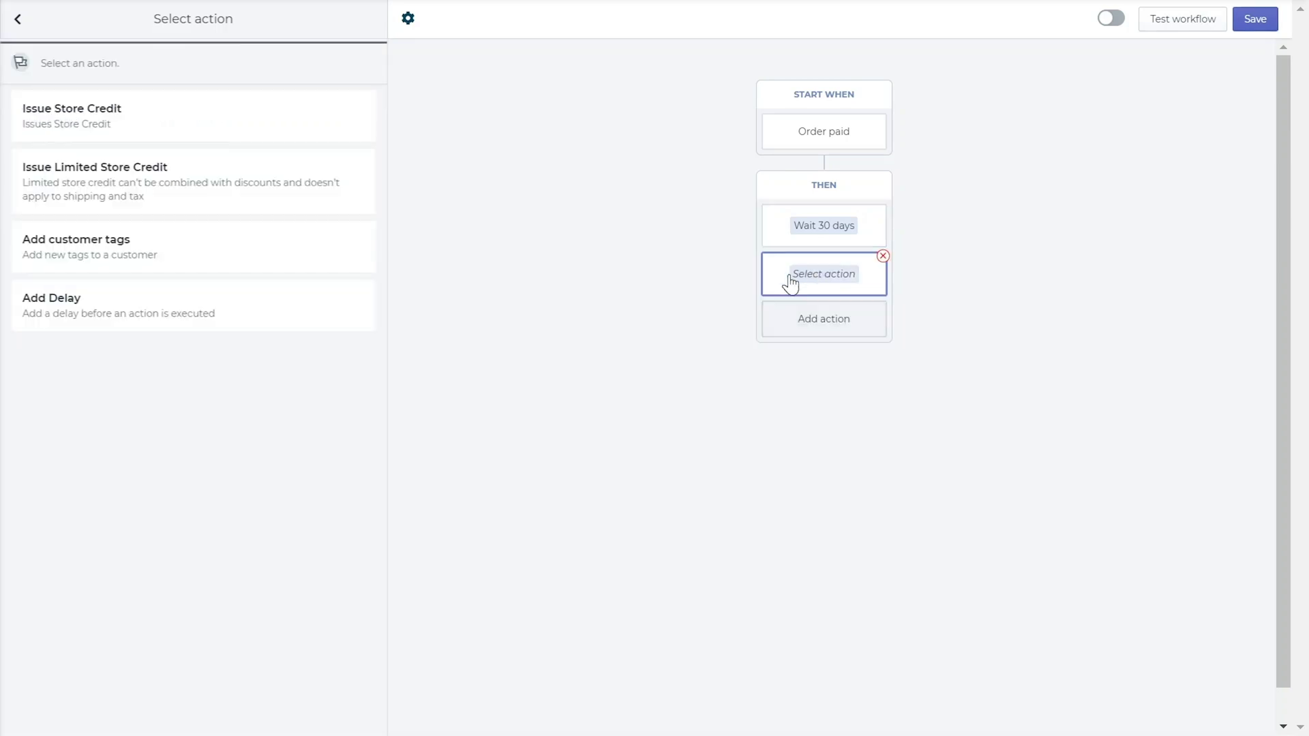
click(257, 127)
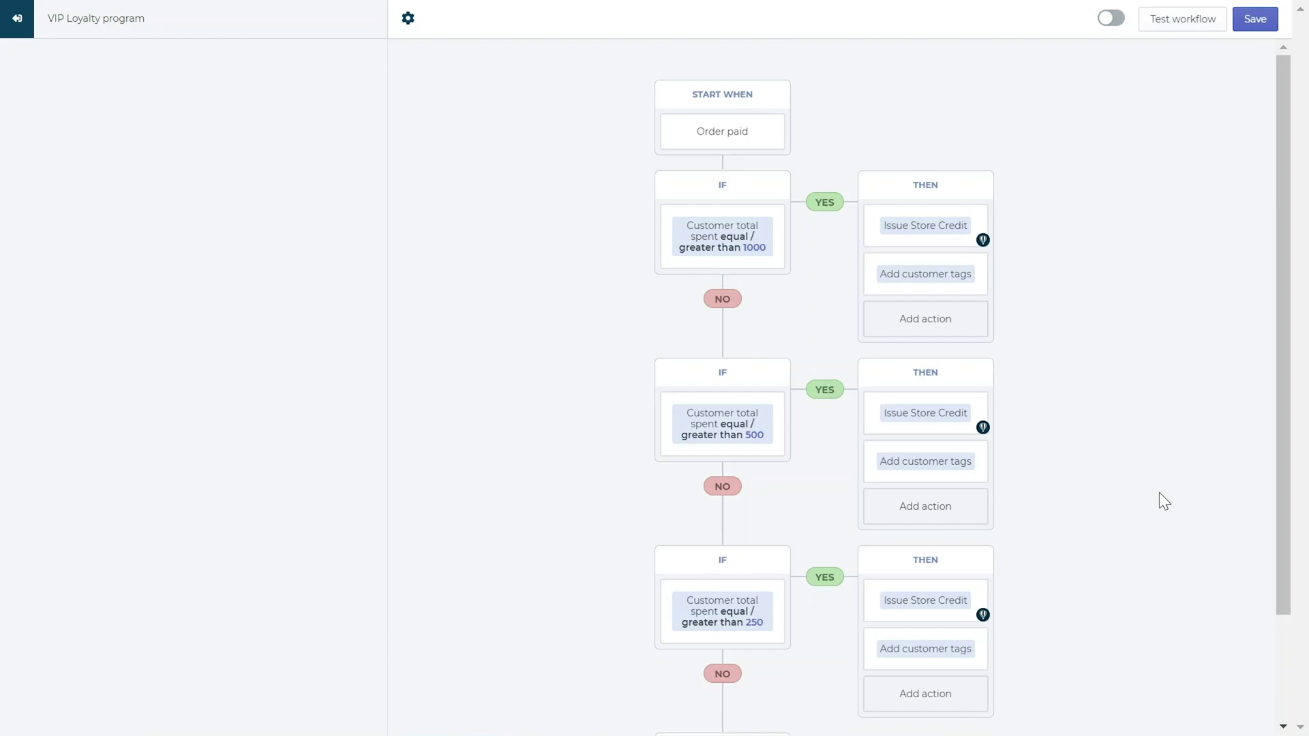
Inspect the 1000 and 500 total-spent tiers and their 20% and 15% store credit rewards
scroll(1160, 492, down, 2)
scroll(1159, 492, up, 2)
mouse_move(769, 257)
mouse_move(763, 644)
click(714, 253)
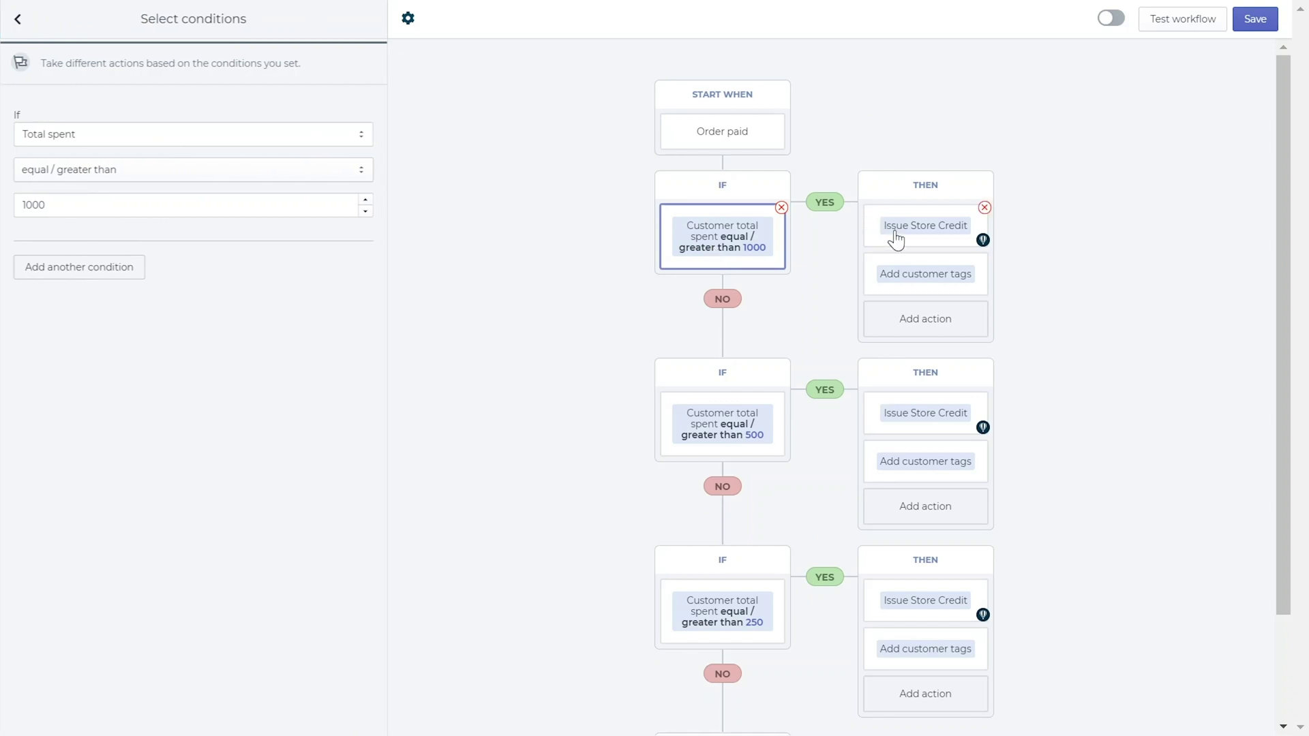
click(896, 239)
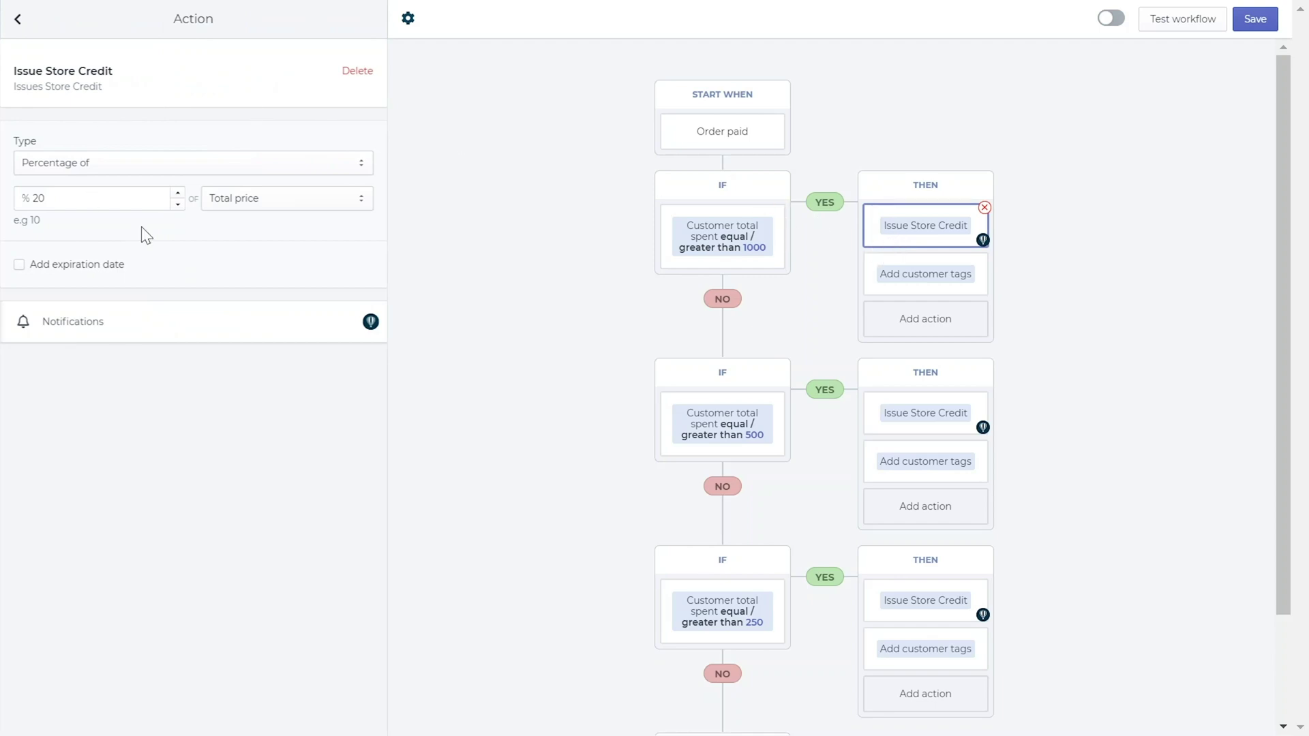
click(701, 422)
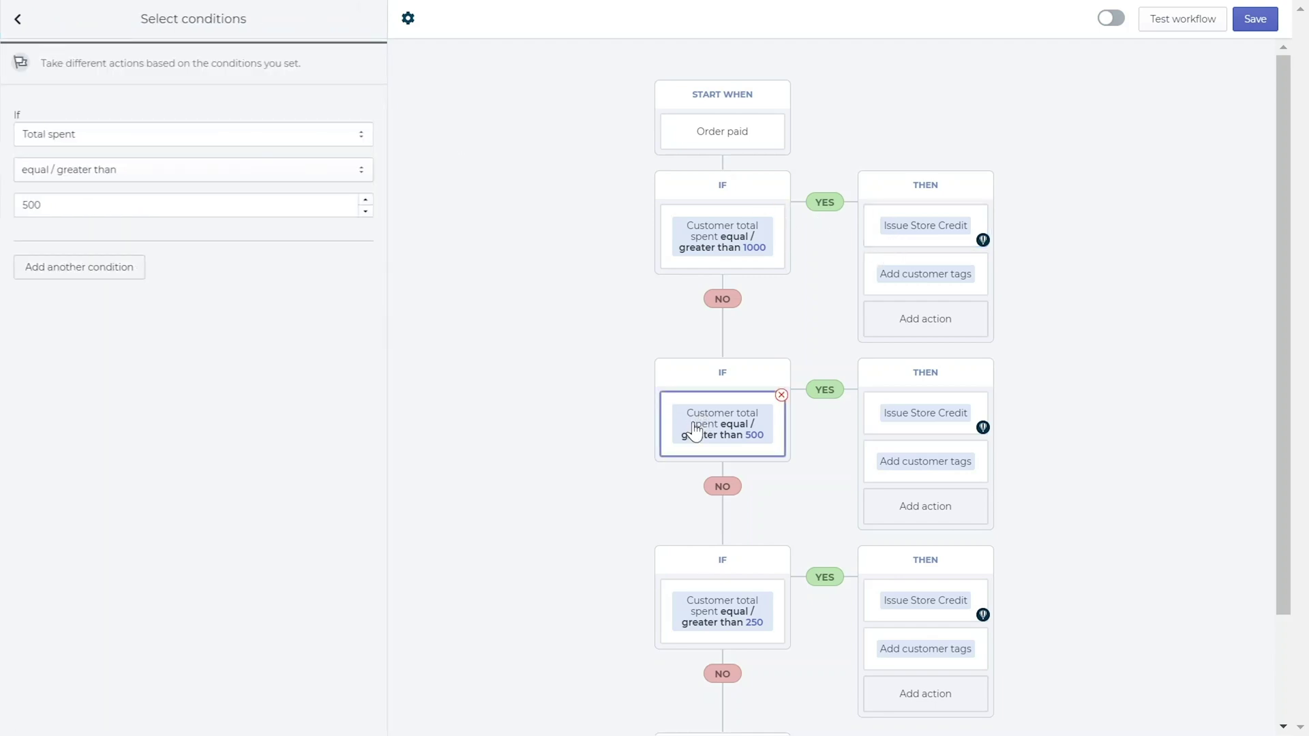
click(931, 417)
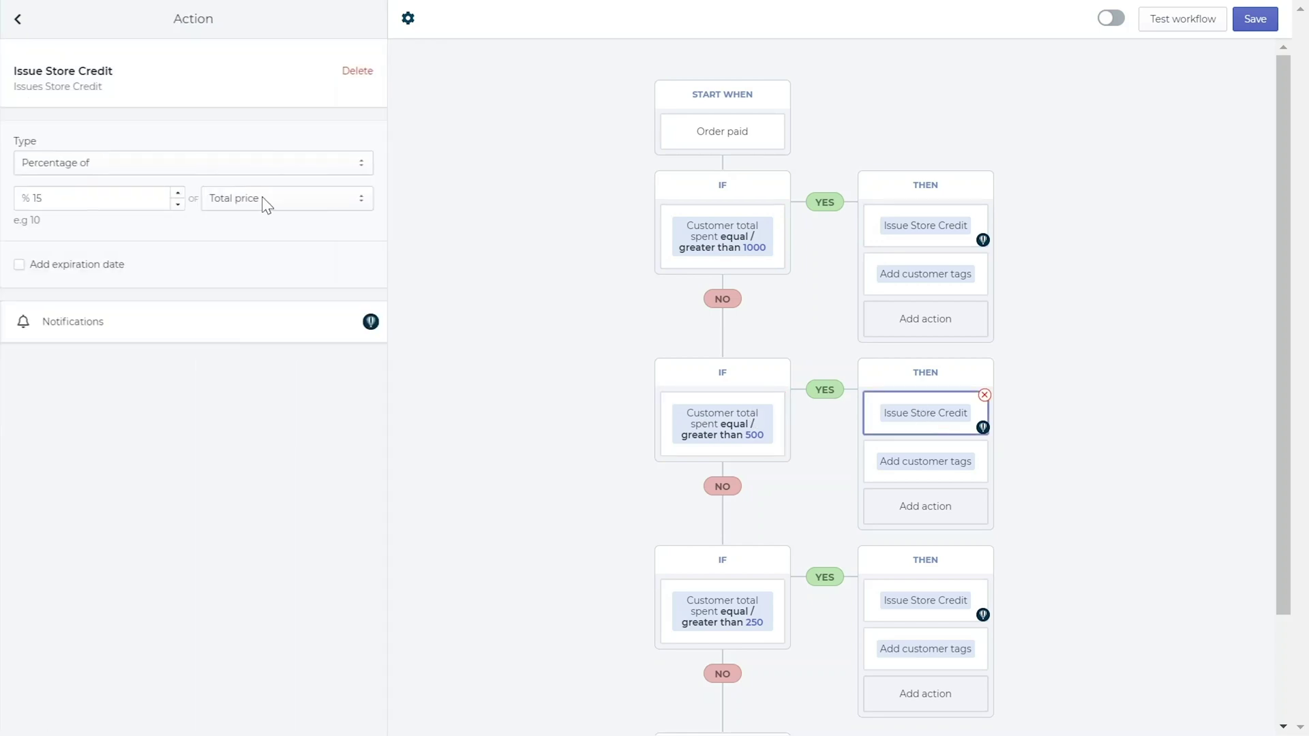